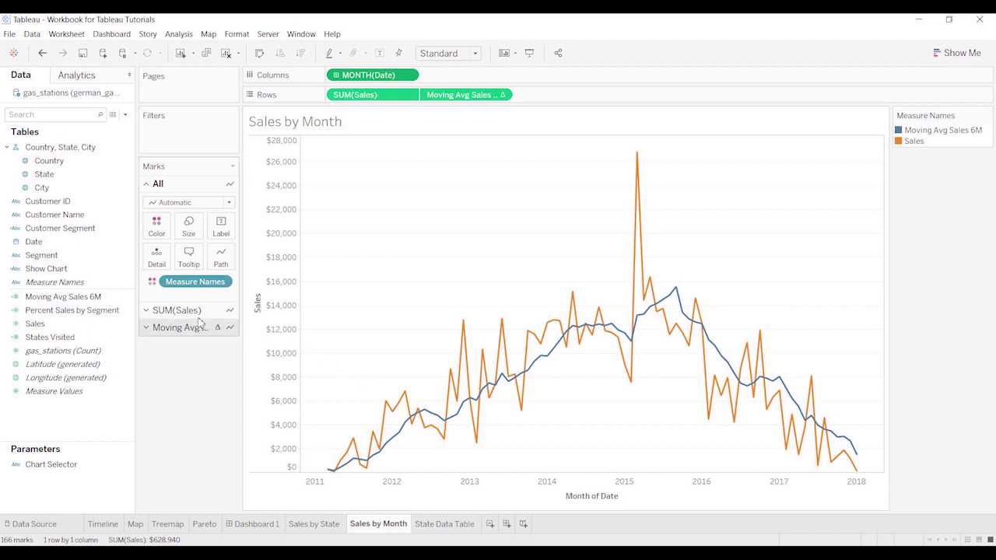
- Review the Moving Avg Sales 6M WINDOW_AVG formula and close it unchanged
{"action": "left_click", "coordinate": [128, 299]}
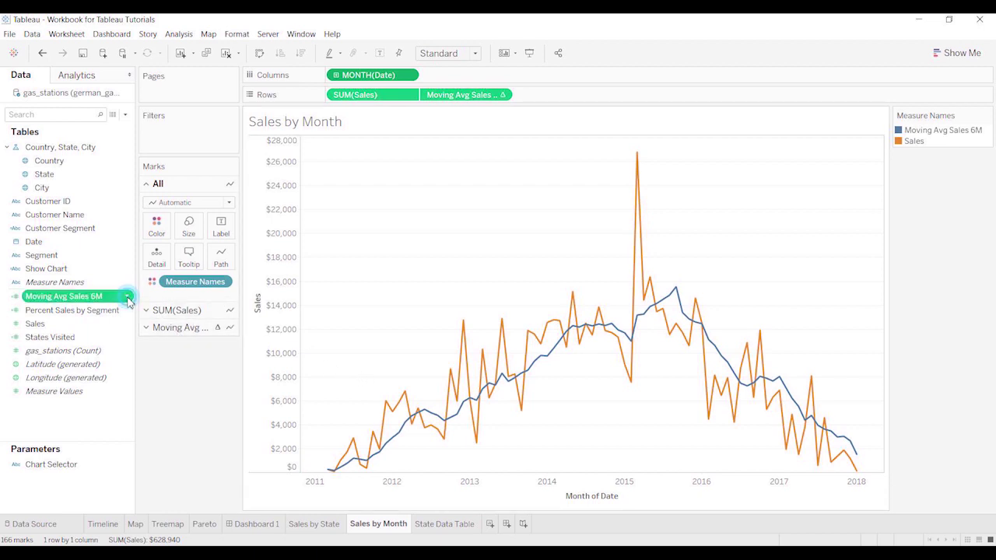
{"action": "right_click", "coordinate": [129, 299]}
{"action": "left_click", "coordinate": [154, 351]}
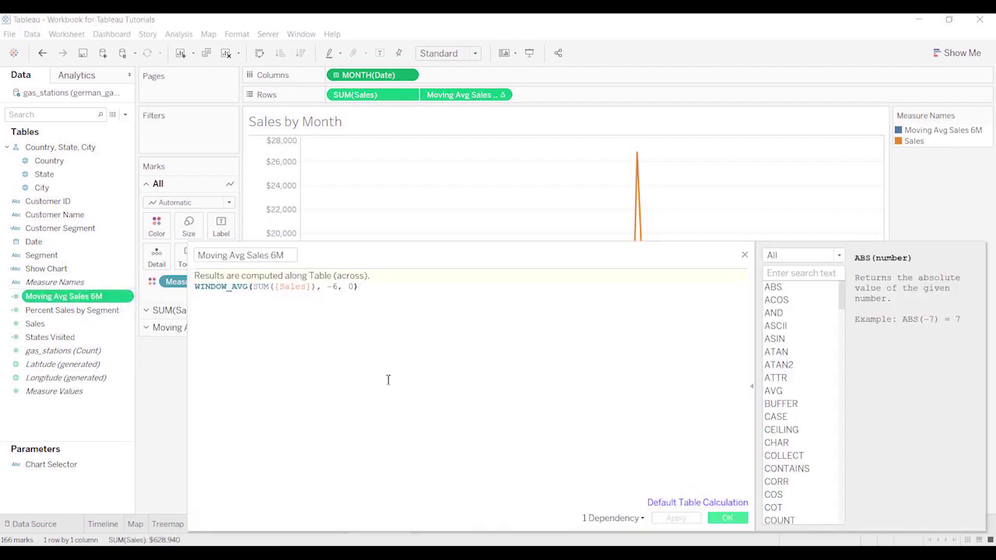
{"action": "triple_click", "coordinate": [405, 291]}
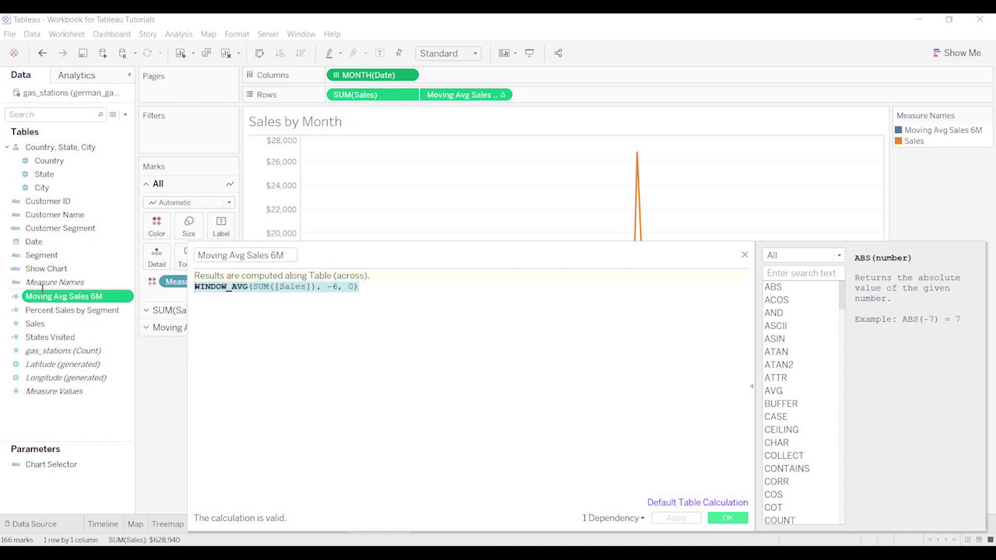
{"action": "left_click", "coordinate": [367, 329]}
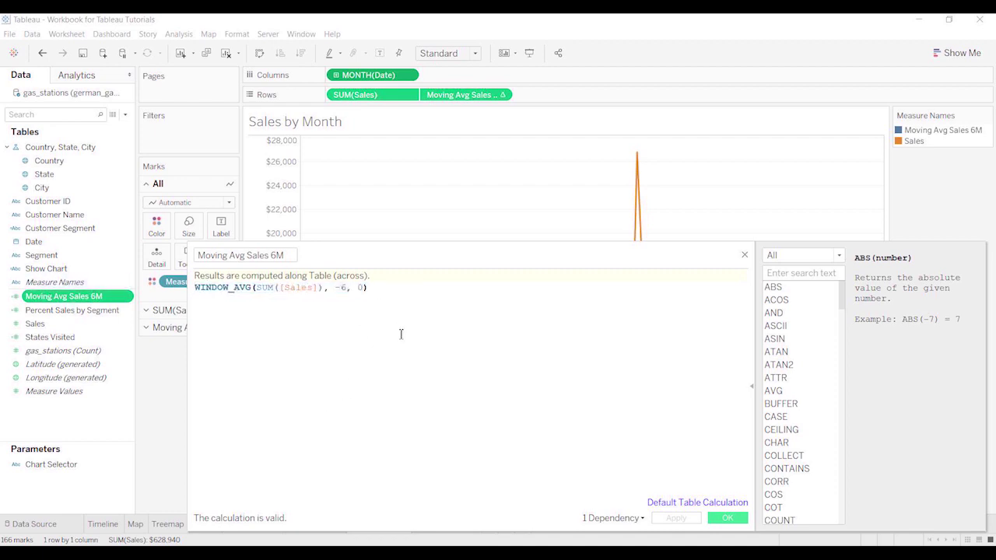
{"action": "scroll", "coordinate": [401, 331], "scroll_direction": "up", "scroll_amount": 2}
{"action": "scroll", "coordinate": [424, 345], "scroll_direction": "up", "scroll_amount": 1}
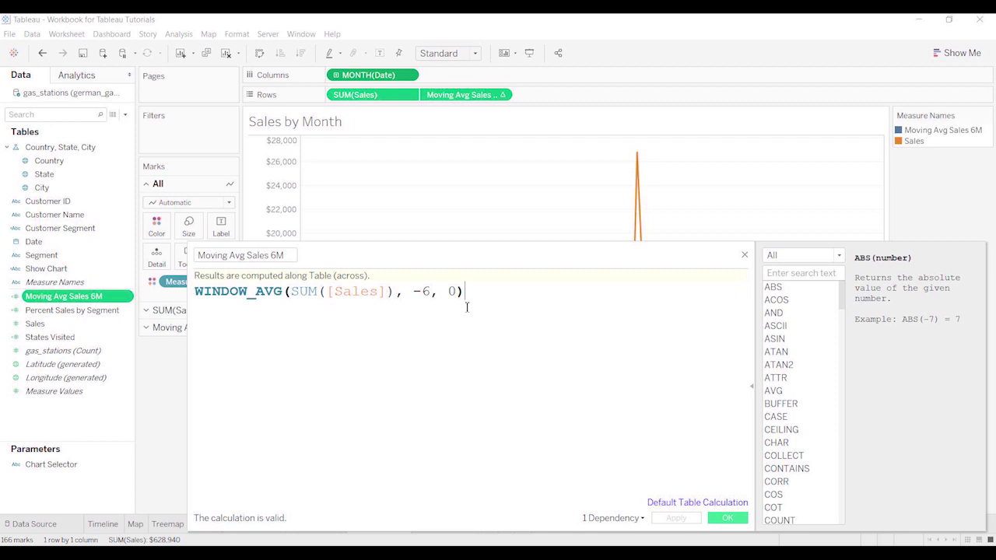
{"action": "left_click_drag", "start_coordinate": [468, 251], "coordinate": [672, 372]}
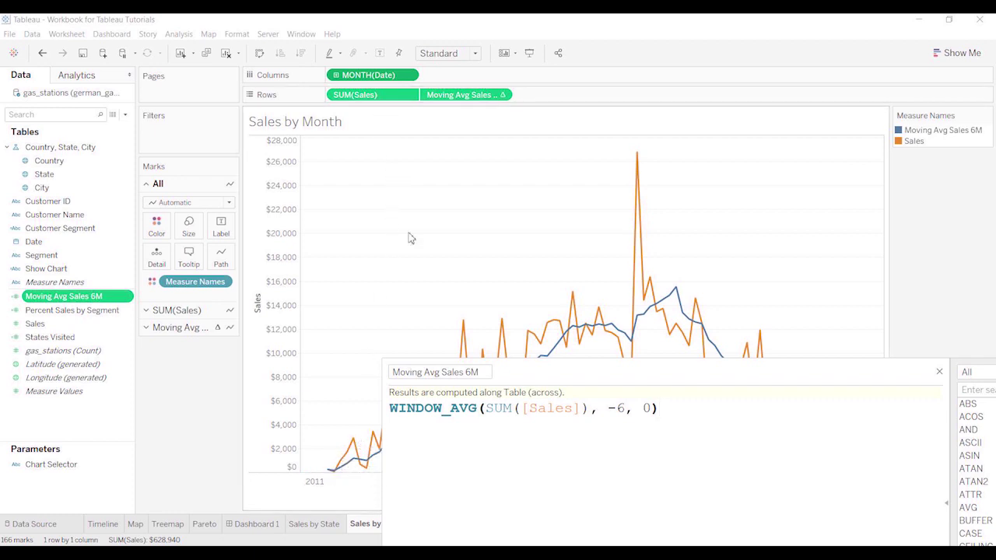
{"action": "left_click_drag", "start_coordinate": [666, 372], "coordinate": [471, 172]}
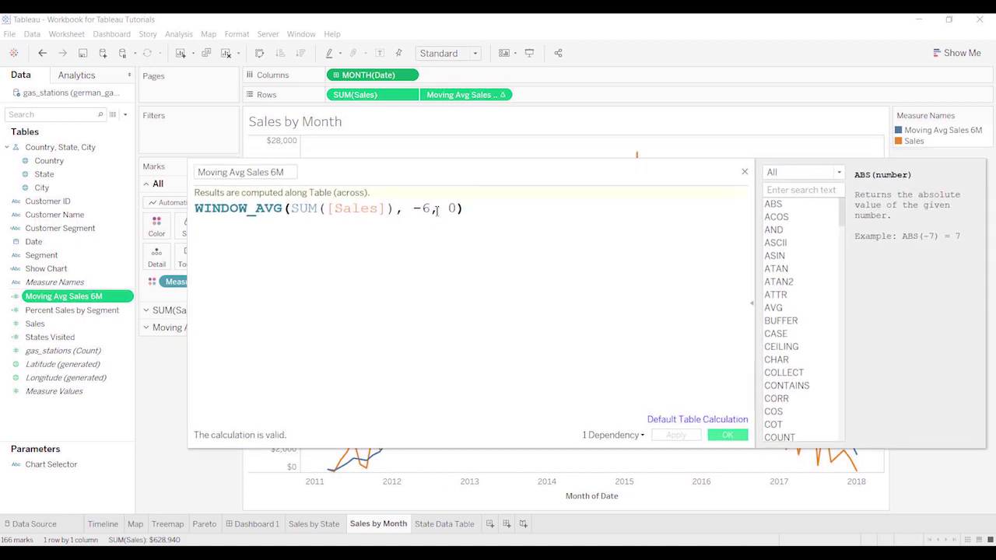
{"action": "left_click", "coordinate": [436, 210]}
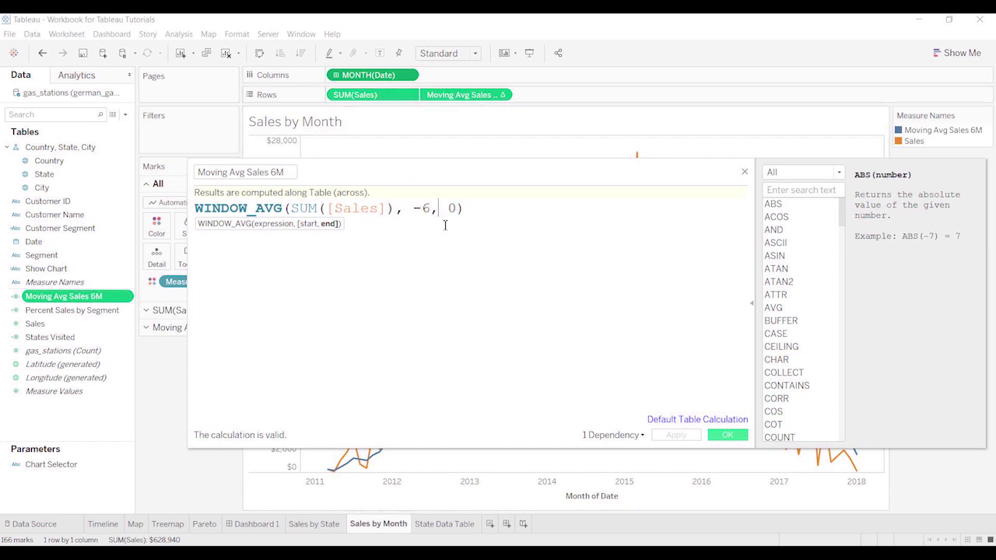
{"action": "left_click", "coordinate": [718, 440]}
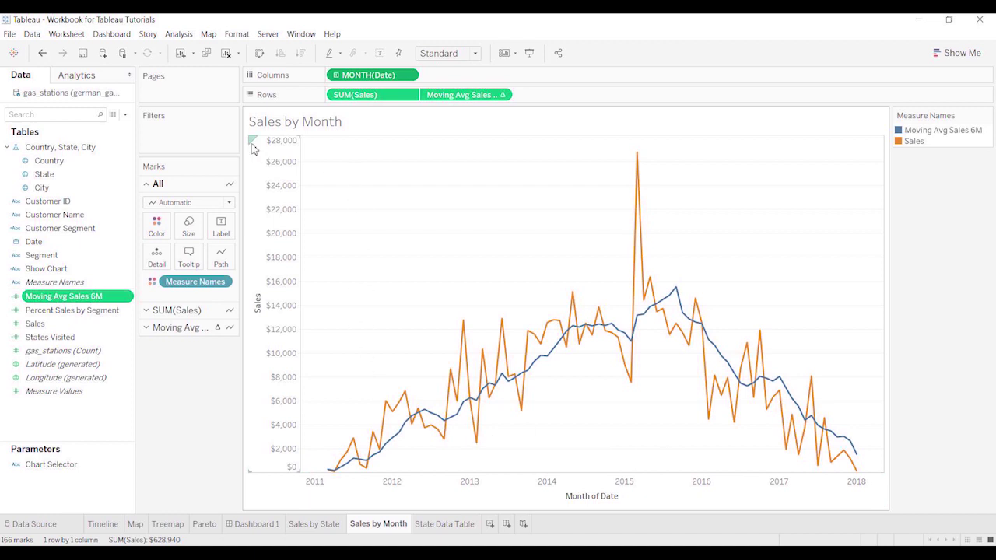
- Create an Integer parameter named 'Moving Average Length' with current value 6
{"action": "left_click", "coordinate": [124, 115]}
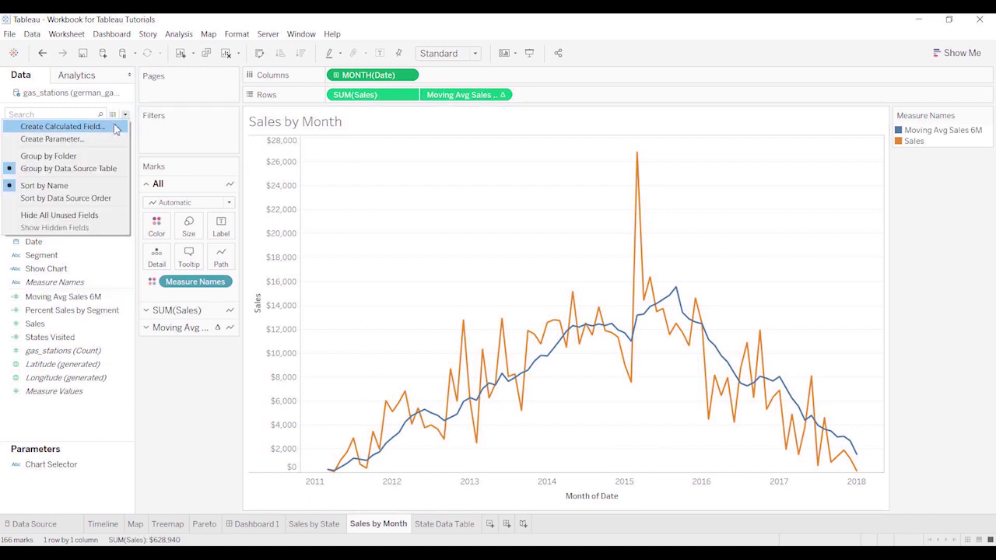
{"action": "left_click", "coordinate": [110, 140]}
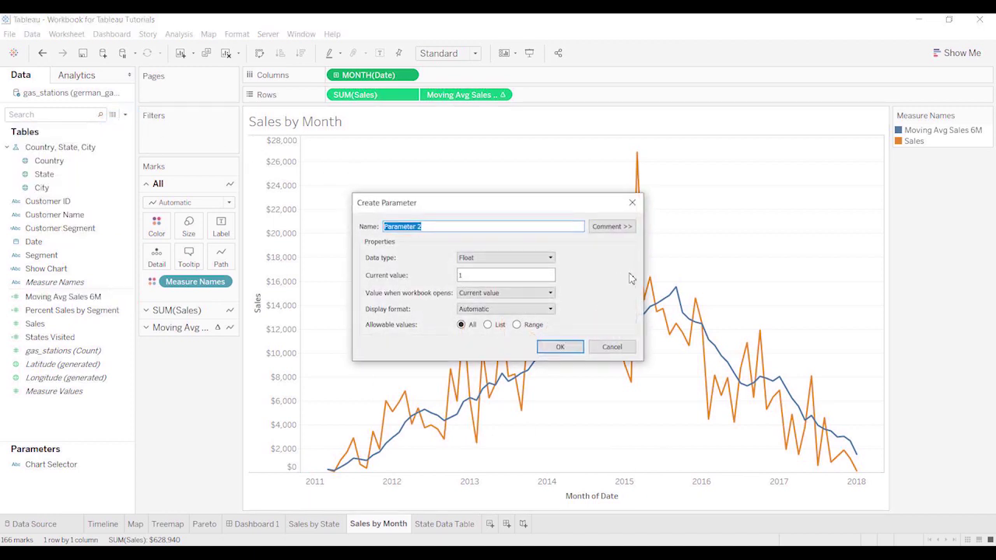
{"action": "type", "text": "Moving Average Length"}
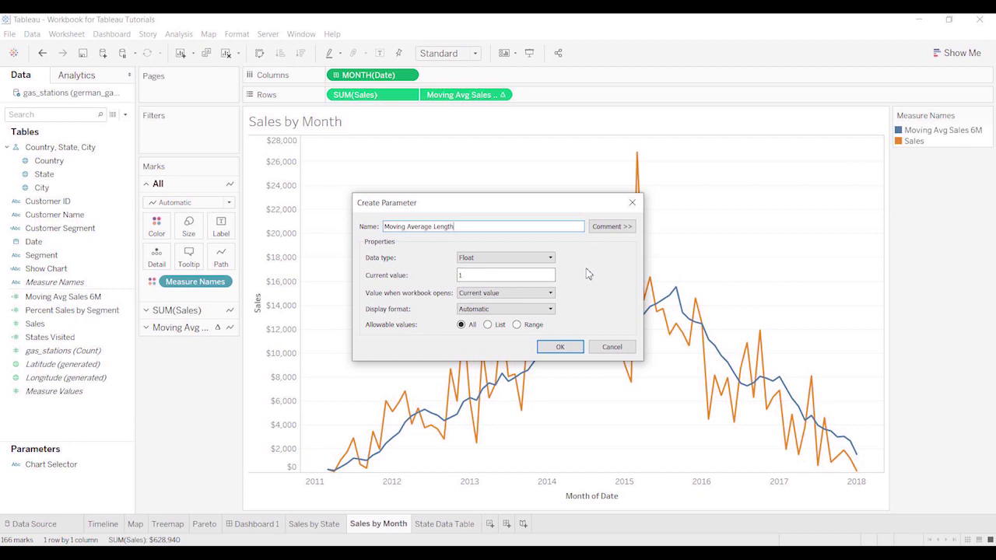
{"action": "left_click", "coordinate": [548, 258]}
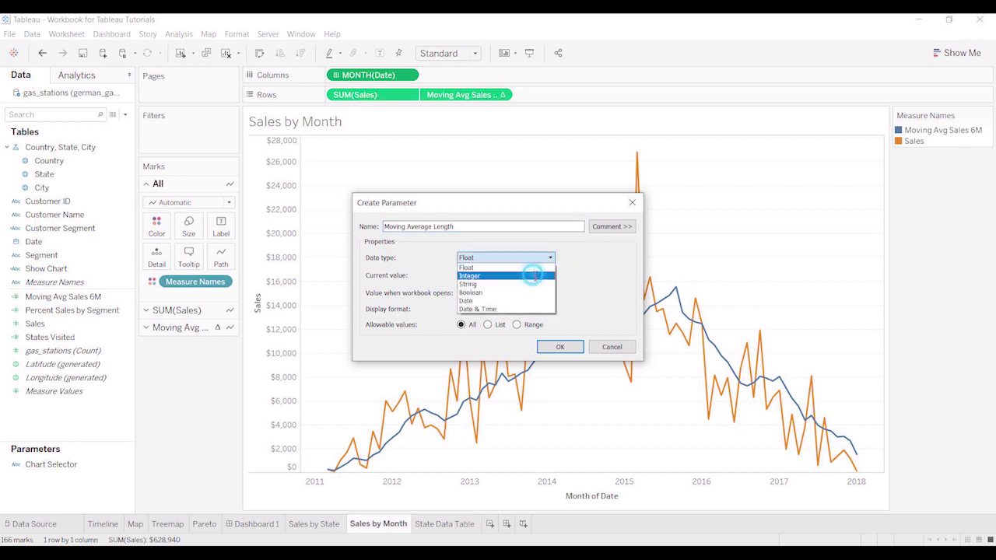
{"action": "left_click", "coordinate": [535, 276]}
{"action": "double_click", "coordinate": [477, 278]}
{"action": "type", "text": "6"}
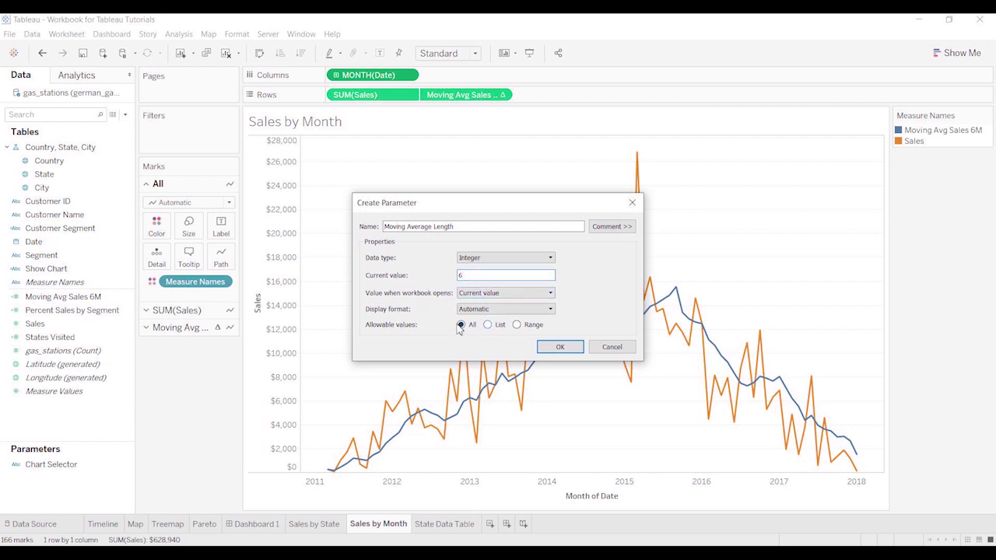
- Switch allowable values to List and add 1 as '1 Month' and 3 as '3 Months'
{"action": "left_click", "coordinate": [487, 325]}
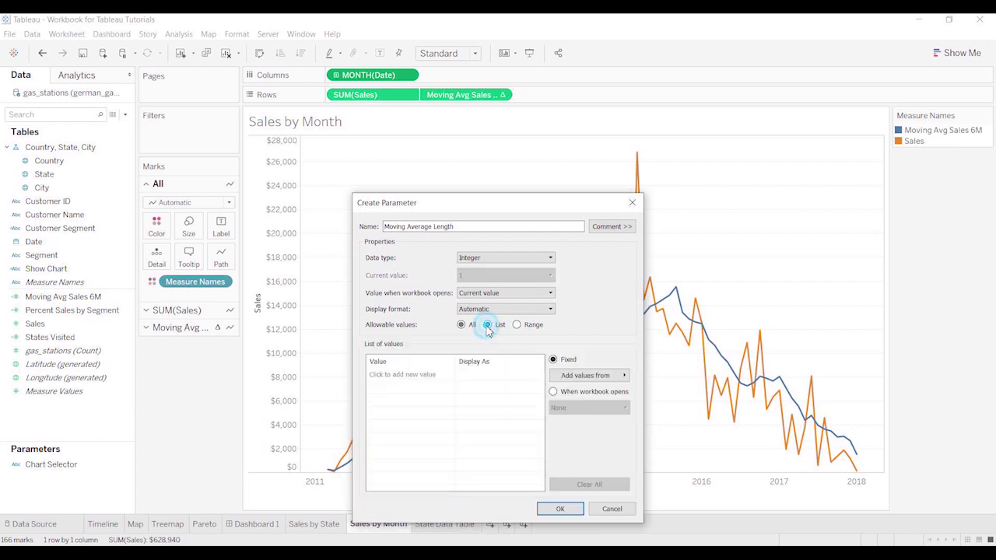
{"action": "left_click", "coordinate": [429, 375]}
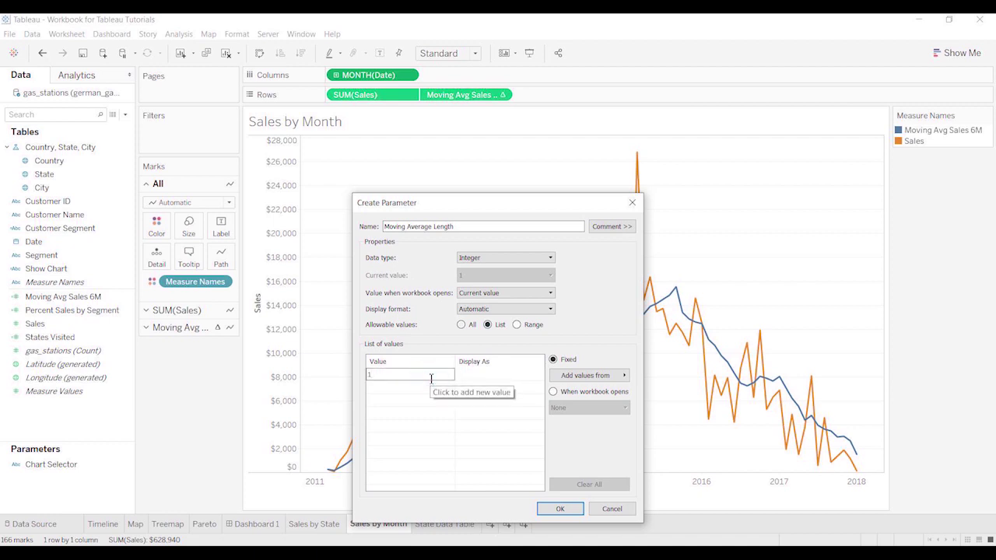
{"action": "key", "text": "Tab"}
{"action": "type", "text": "1"}
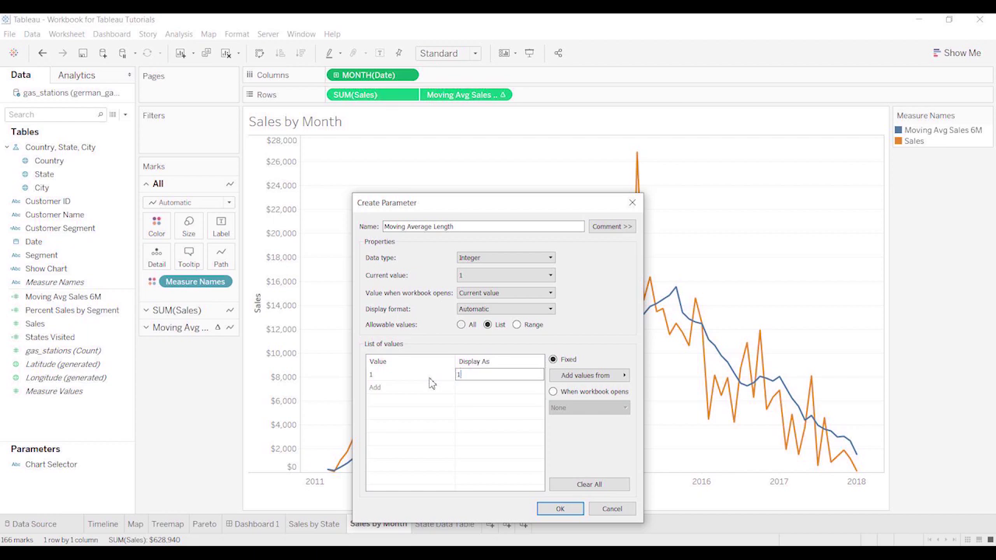
{"action": "type", "text": " Month"}
{"action": "left_click", "coordinate": [431, 377]}
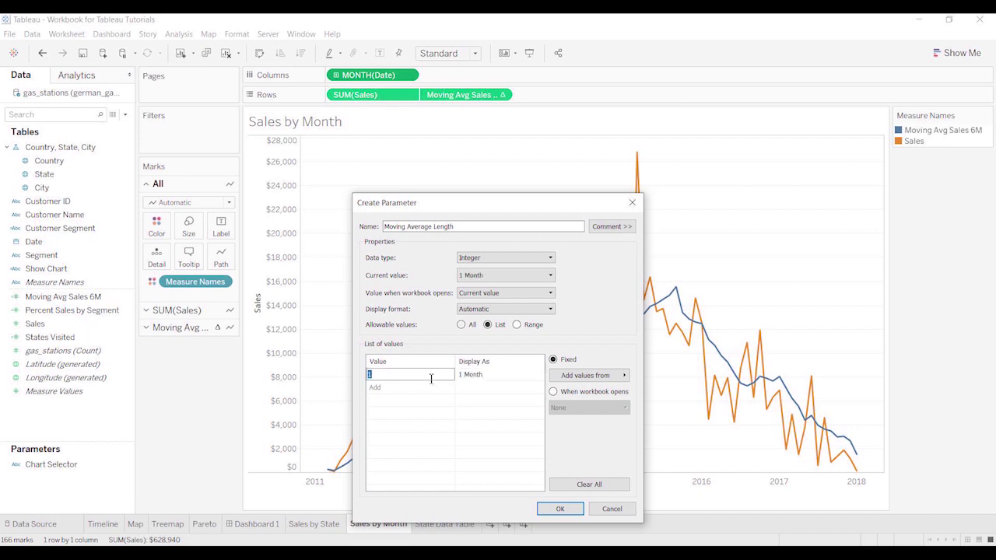
{"action": "left_click", "coordinate": [430, 384]}
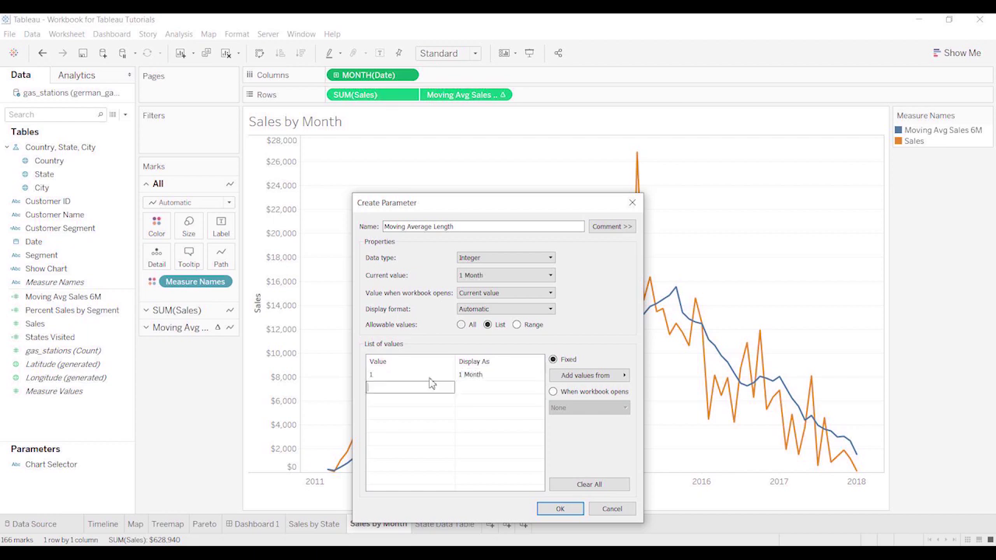
{"action": "key", "text": "Tab"}
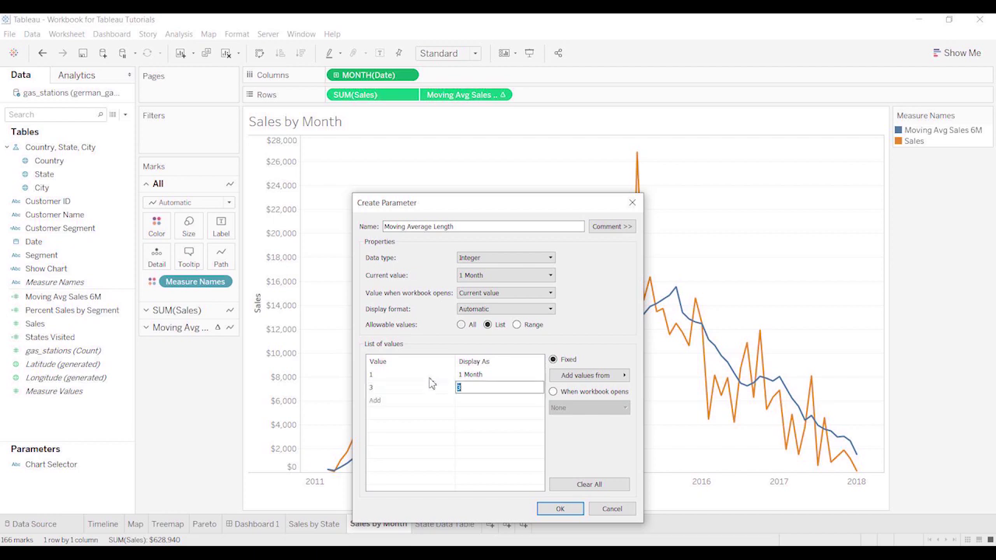
{"action": "type", "text": "3 Months"}
{"action": "key", "text": "Return"}
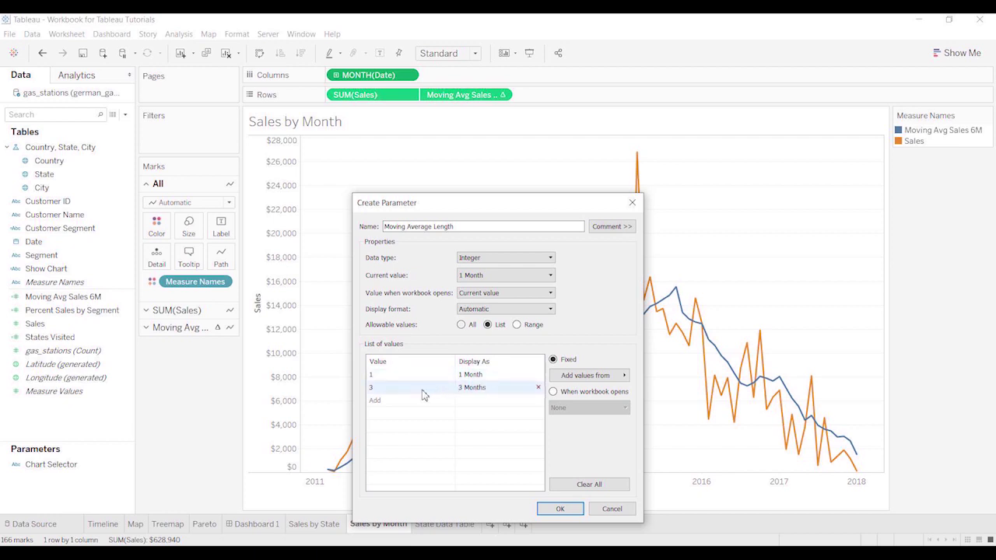
- Add 6 as '6 Months' and 12 as '1 Year', then confirm the parameter
{"action": "left_click", "coordinate": [422, 402]}
{"action": "type", "text": "6"}
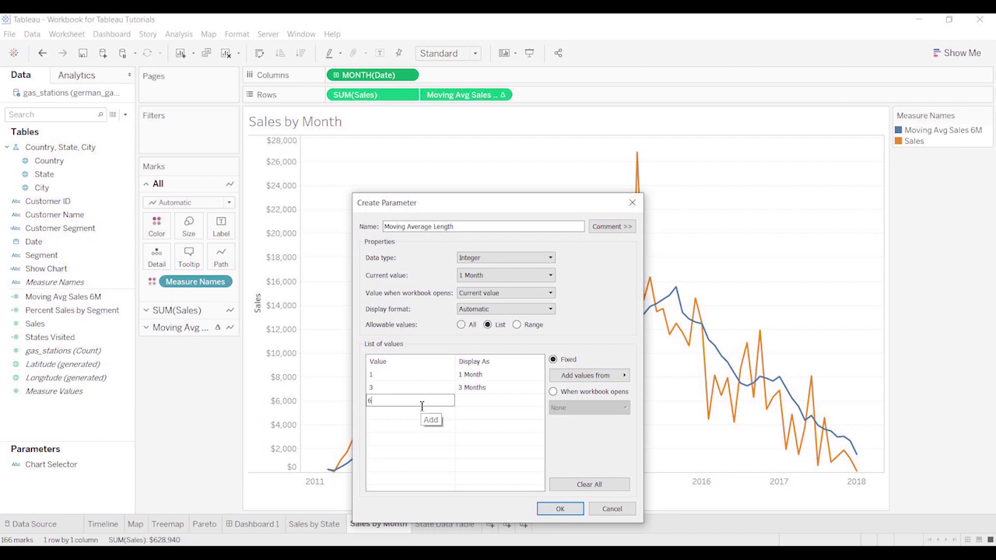
{"action": "key", "text": "Tab"}
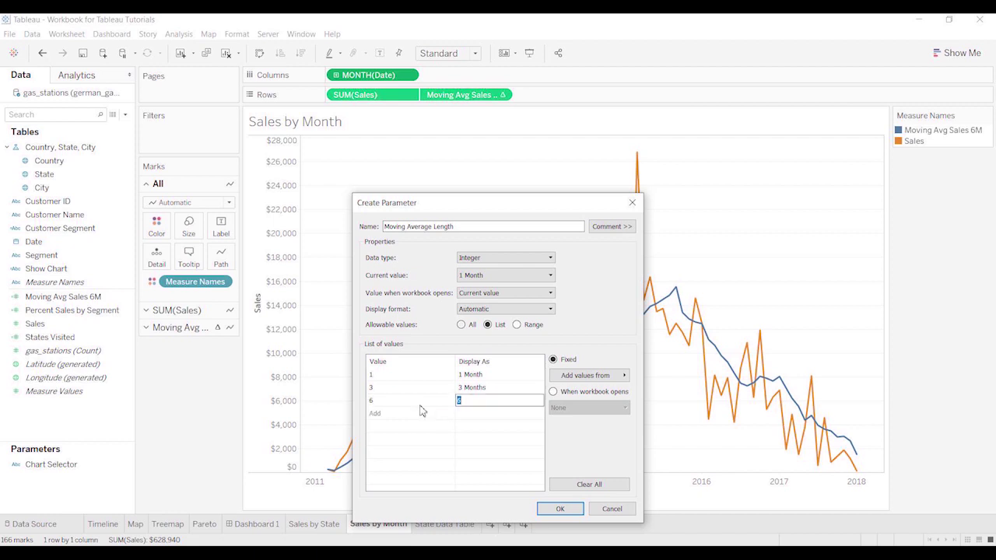
{"action": "type", "text": "6 Months"}
{"action": "left_click", "coordinate": [413, 414]}
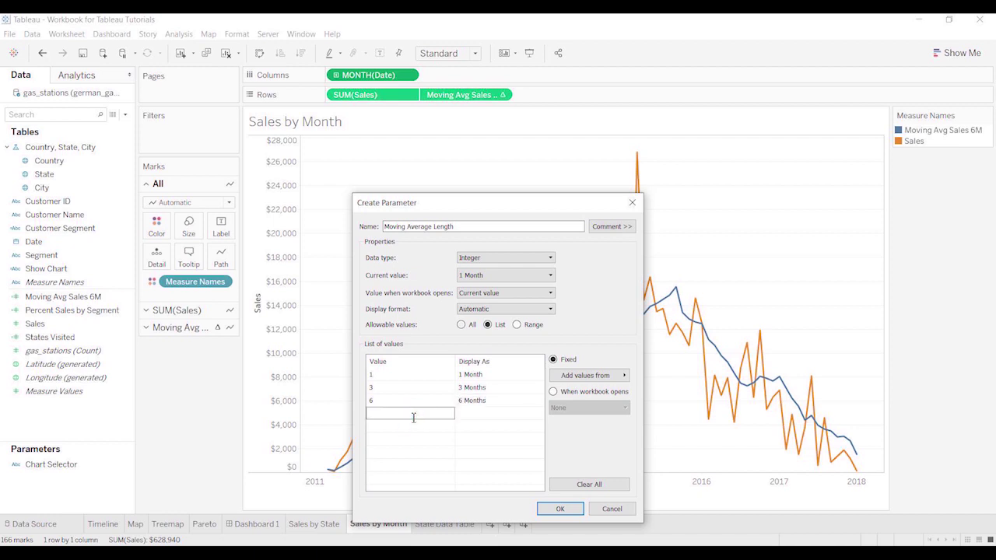
{"action": "type", "text": "12"}
{"action": "left_click", "coordinate": [474, 417]}
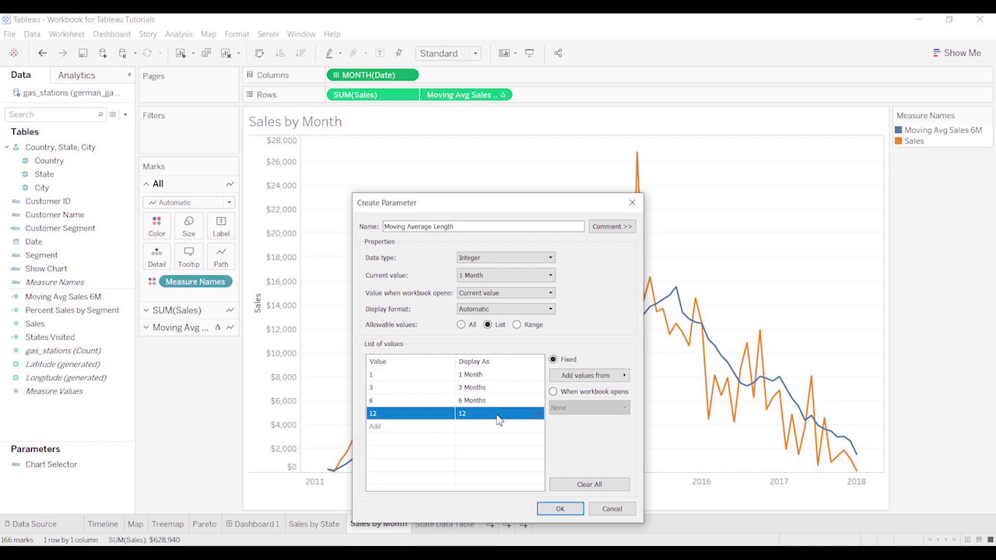
{"action": "left_click", "coordinate": [498, 421]}
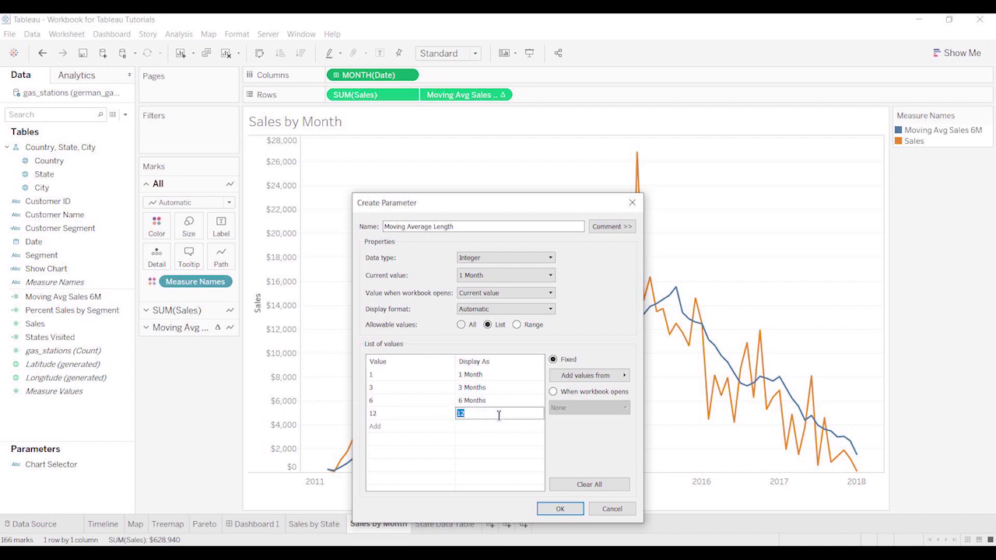
{"action": "type", "text": "1 Year"}
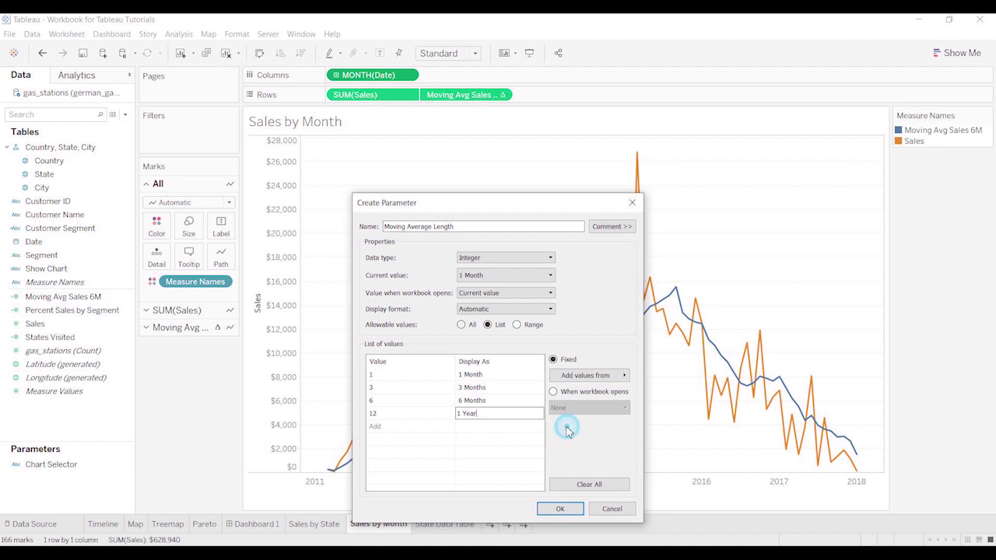
{"action": "left_click", "coordinate": [557, 511]}
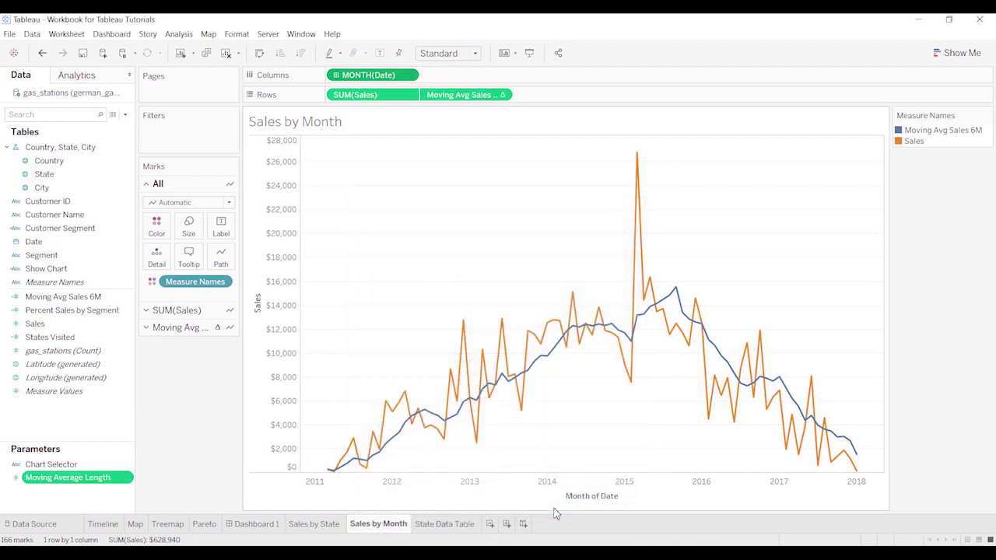
- Show the Moving Average Length control on the sheet and open the Moving Avg Sales 6M formula
{"action": "left_click", "coordinate": [125, 480]}
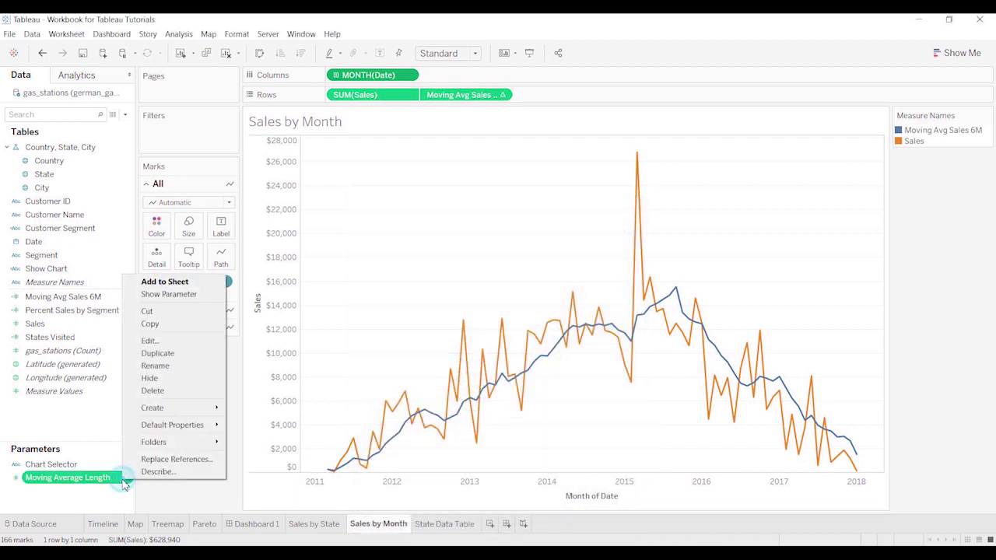
{"action": "left_click", "coordinate": [177, 295]}
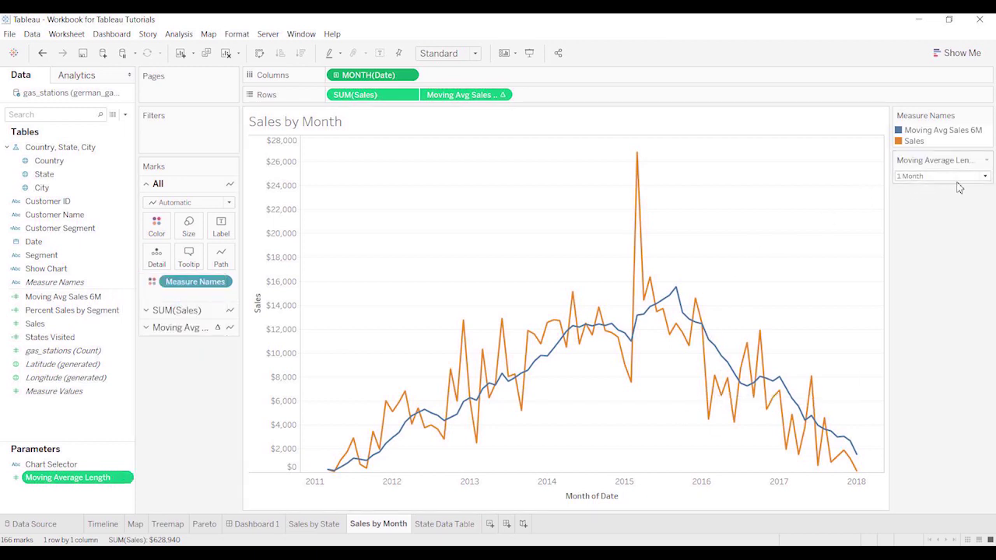
{"action": "left_click", "coordinate": [128, 298]}
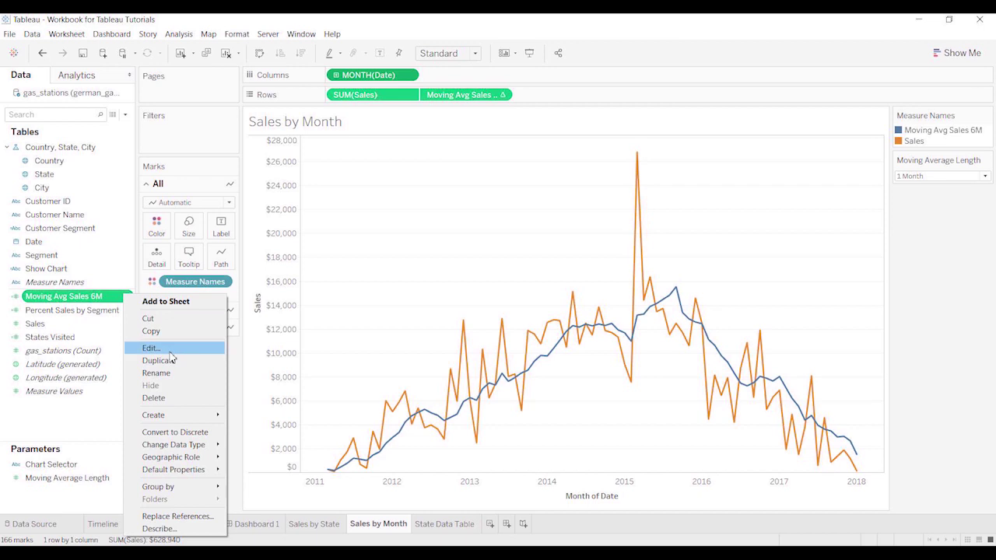
{"action": "left_click", "coordinate": [152, 348]}
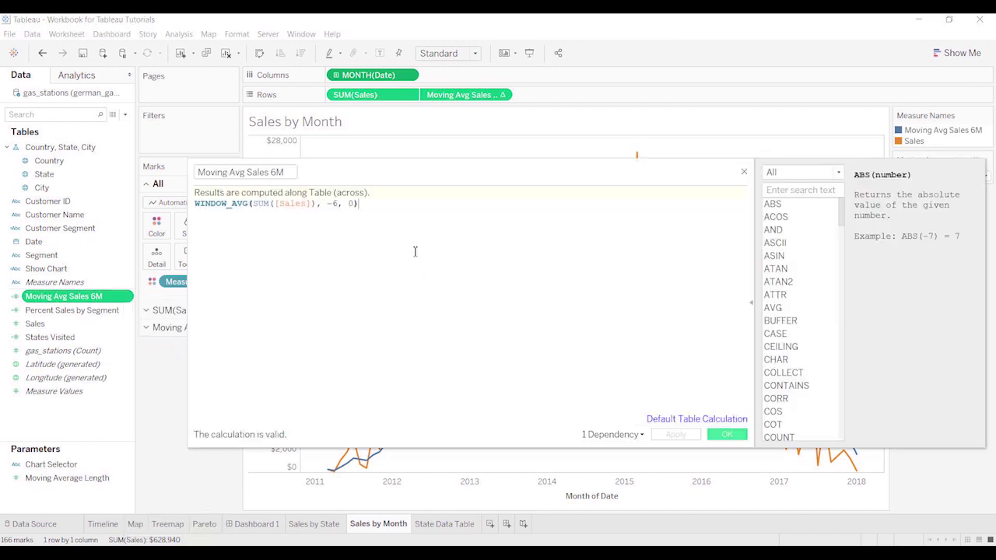
- Replace the fixed 6 in the WINDOW_AVG window with [Moving Average Length] and apply
{"action": "scroll", "coordinate": [402, 231], "scroll_direction": "up", "scroll_amount": 2, "text": "ctrl"}
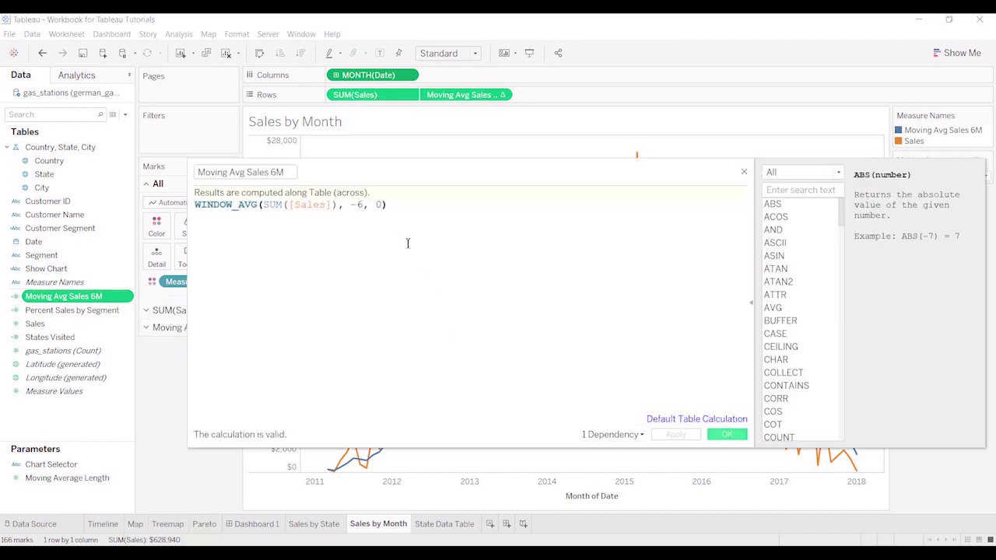
{"action": "scroll", "coordinate": [407, 243], "scroll_direction": "up", "scroll_amount": 1, "text": "ctrl"}
{"action": "left_click_drag", "start_coordinate": [413, 166], "coordinate": [431, 248]}
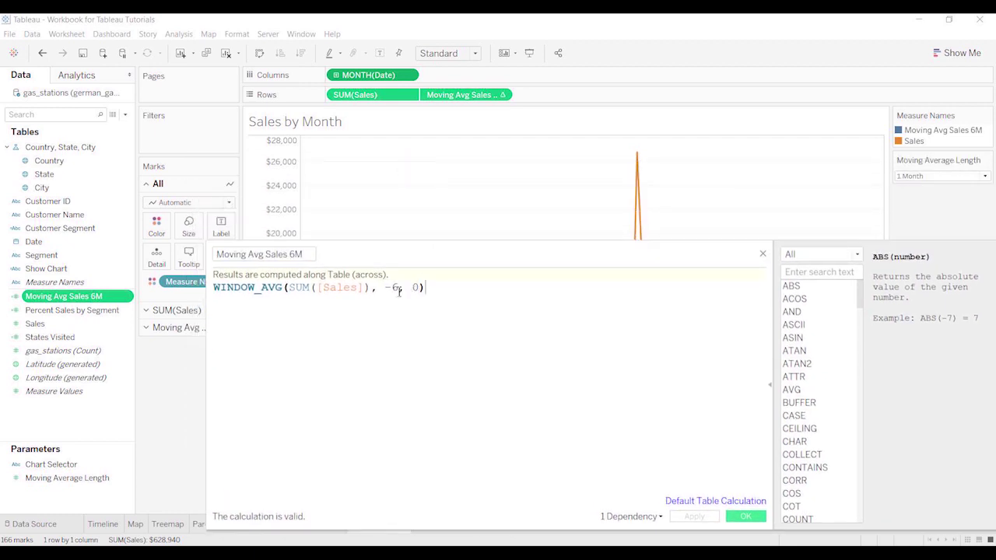
{"action": "left_click", "coordinate": [394, 288]}
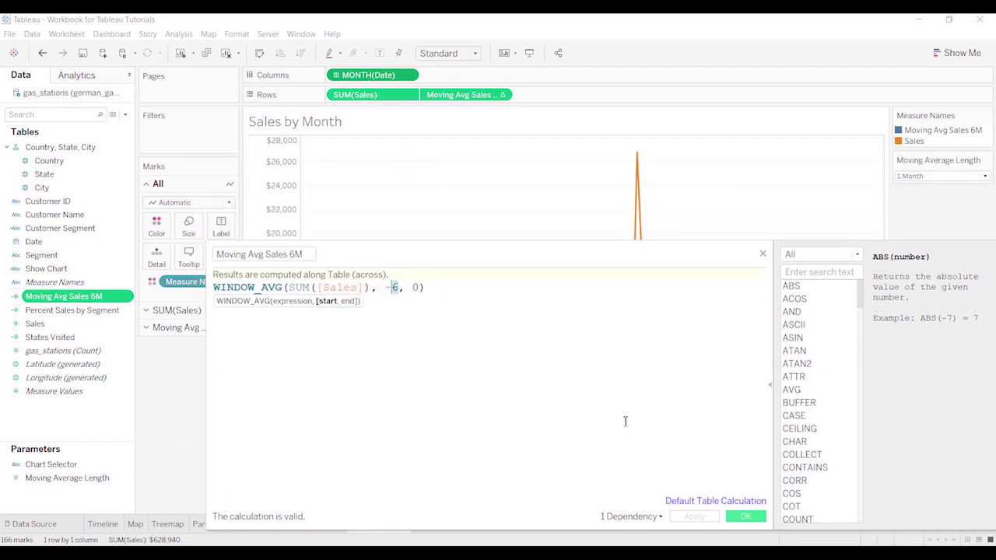
{"action": "type", "text": "Mov"}
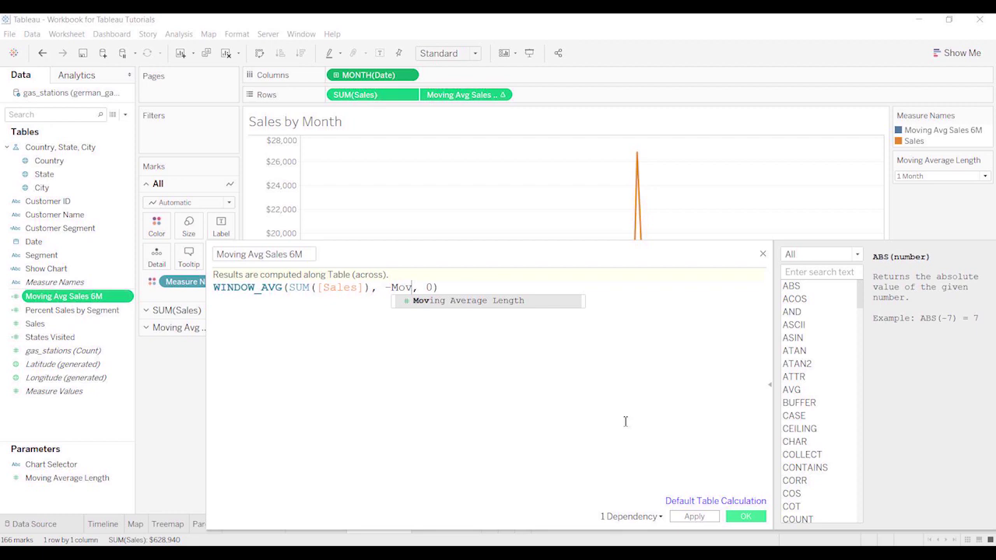
{"action": "key", "text": "Return"}
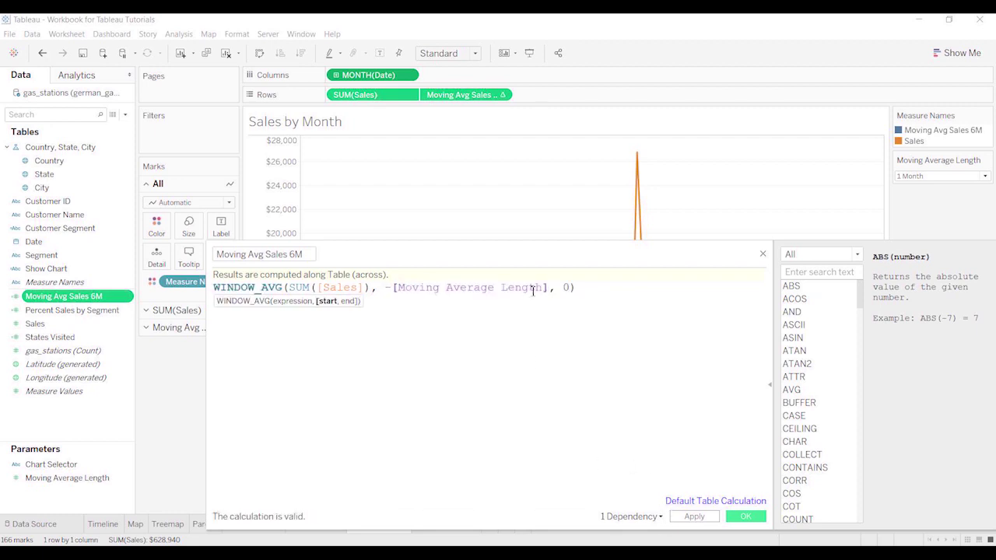
{"action": "left_click", "coordinate": [731, 520]}
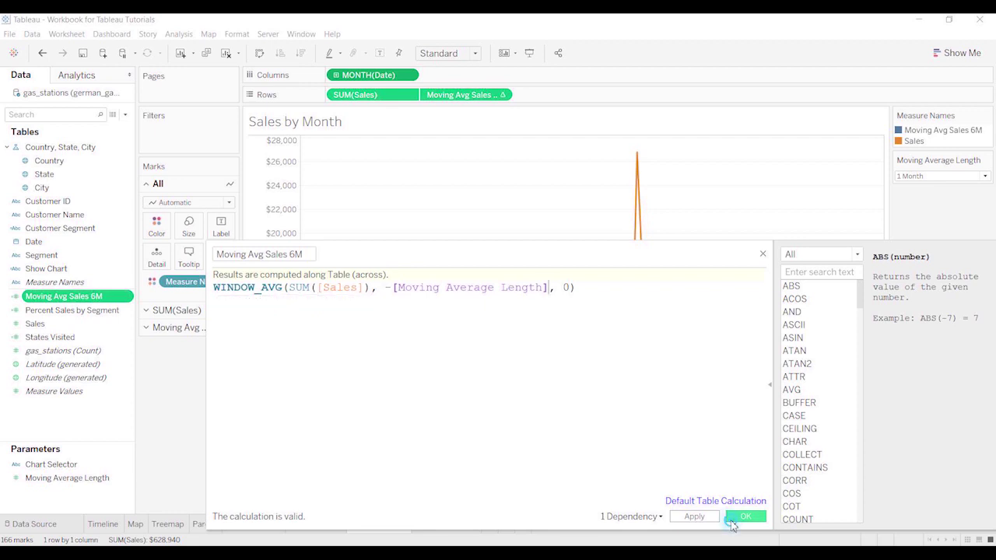
{"action": "left_click", "coordinate": [985, 176]}
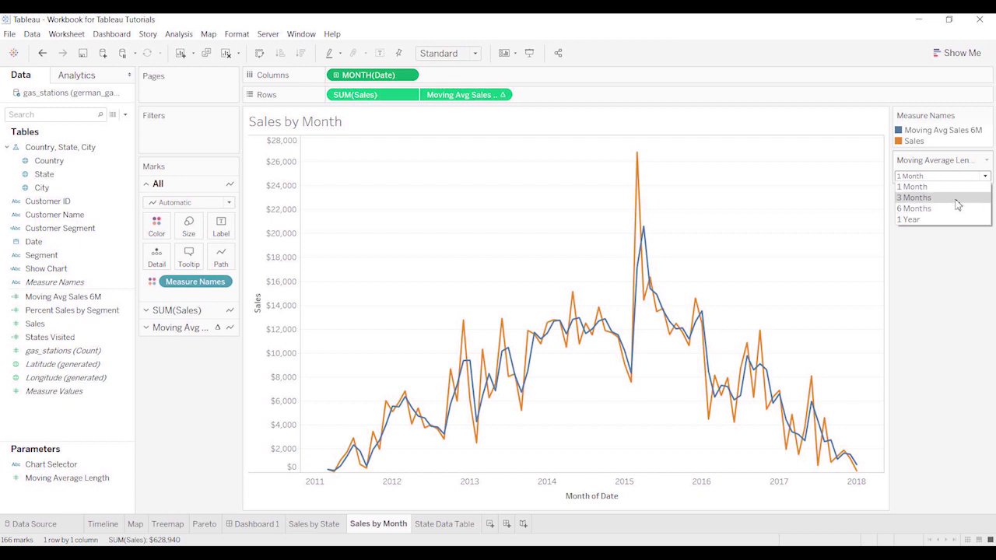
{"action": "left_click", "coordinate": [945, 272]}
{"action": "left_click_drag", "start_coordinate": [71, 477], "coordinate": [127, 476]}
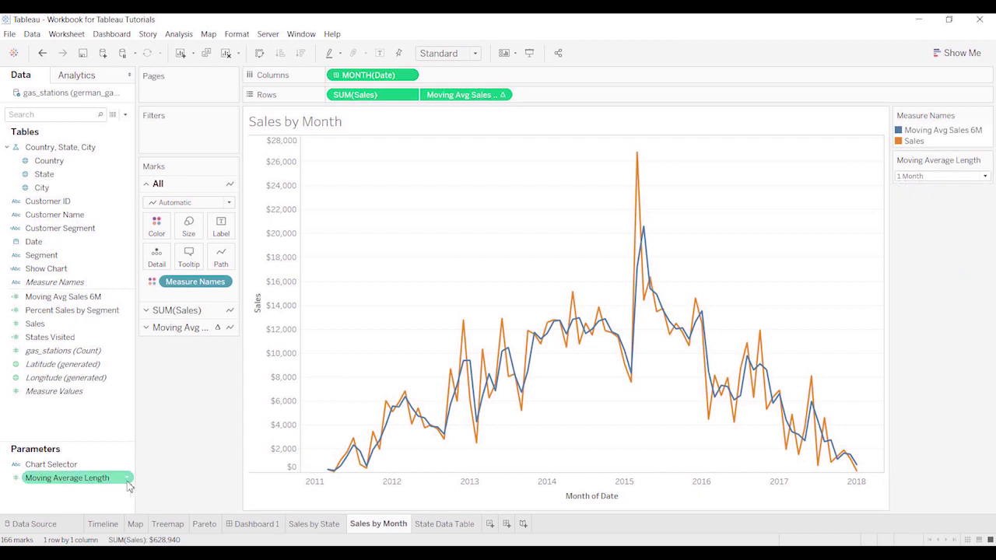
{"action": "right_click", "coordinate": [128, 477]}
{"action": "left_click", "coordinate": [153, 346]}
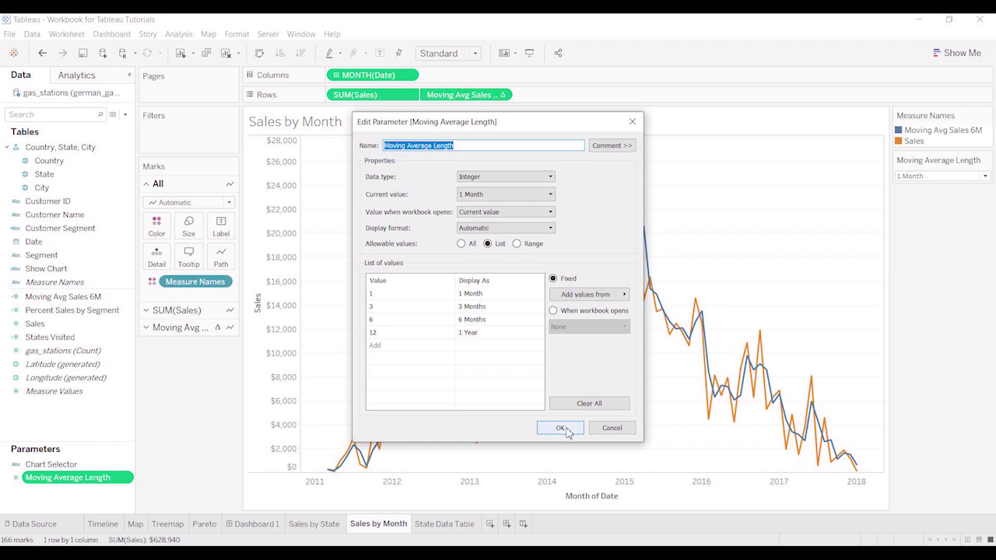
{"action": "left_click", "coordinate": [561, 429]}
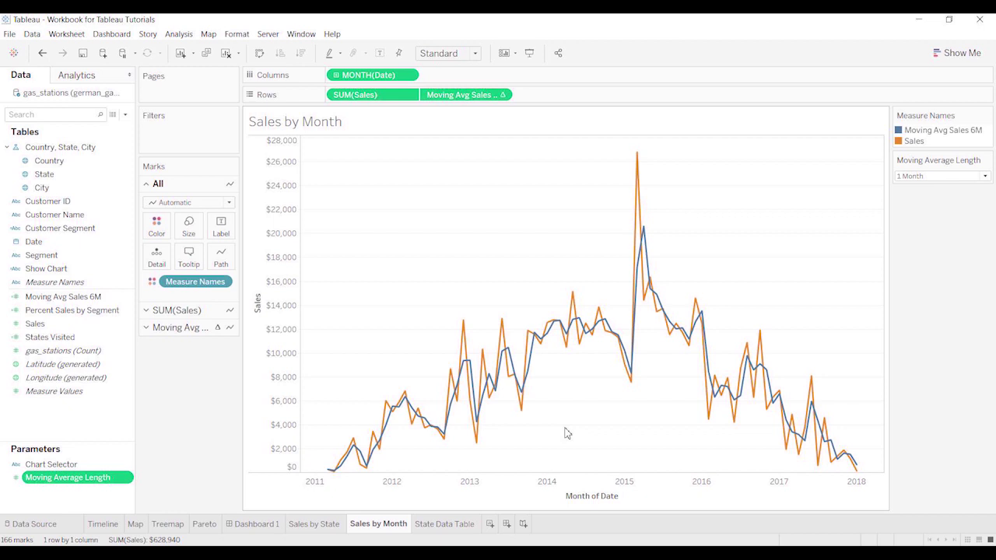
{"action": "mouse_move", "coordinate": [649, 302]}
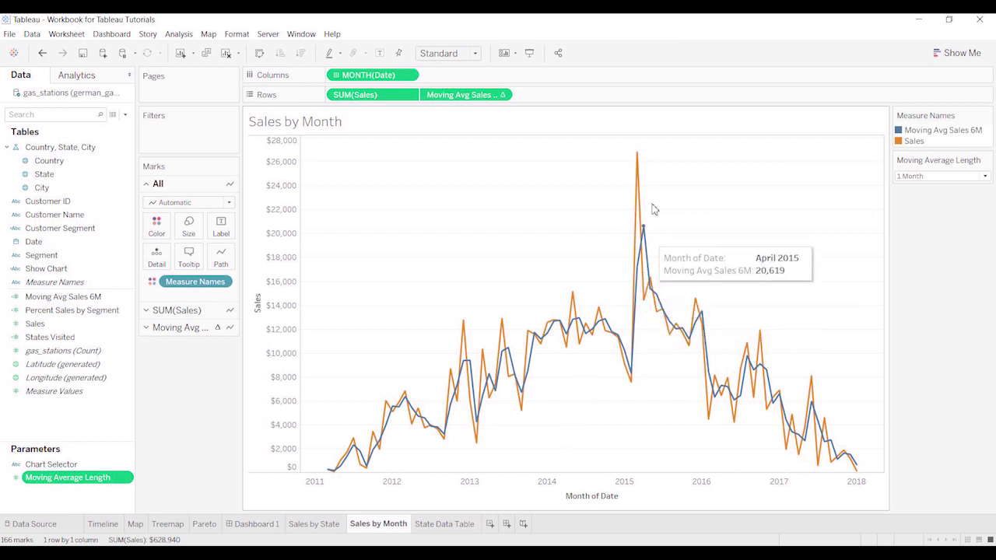
{"action": "mouse_move", "coordinate": [644, 164]}
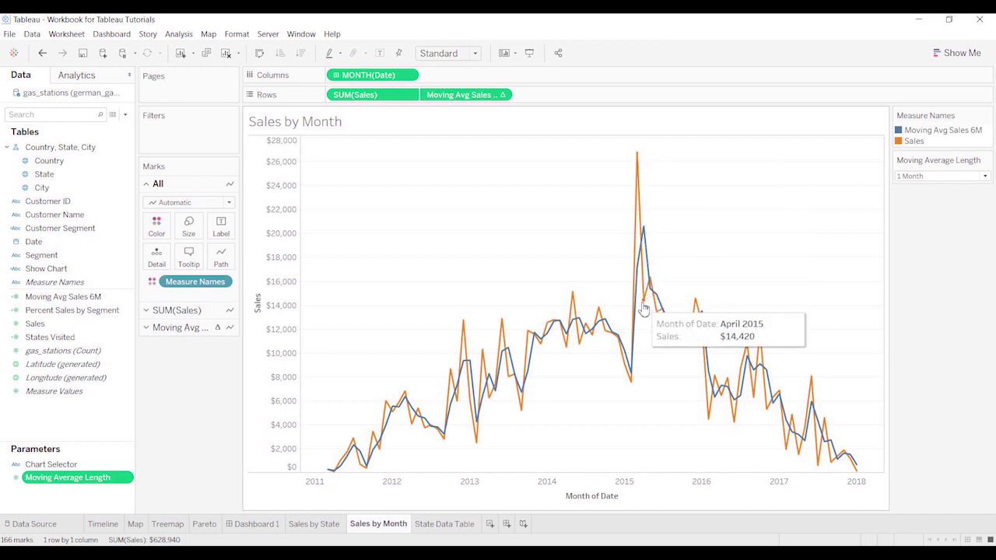
{"action": "mouse_move", "coordinate": [650, 276]}
{"action": "mouse_move", "coordinate": [650, 234]}
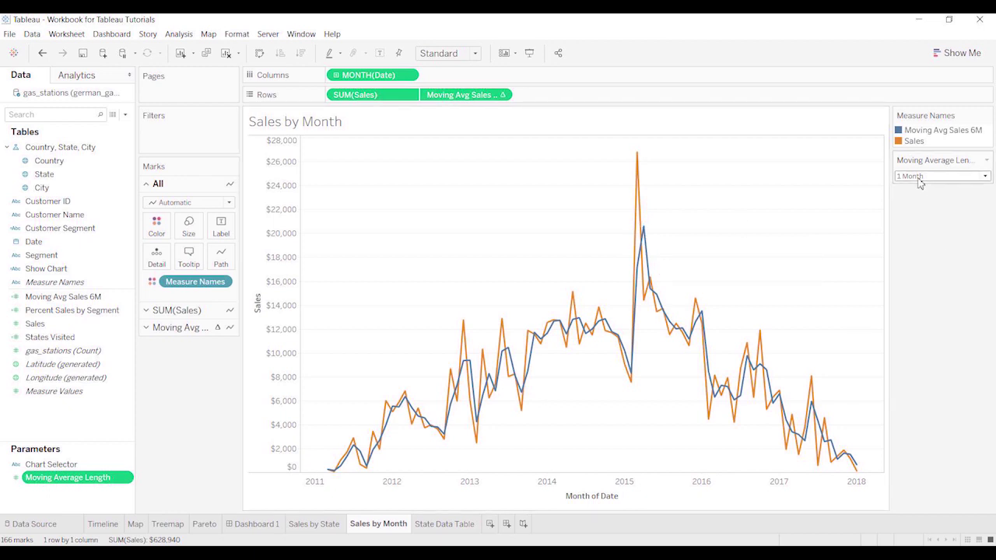
- Edit the Moving Average Length parameter so its 1 Month entry has value 0
{"action": "left_click", "coordinate": [126, 478]}
{"action": "left_click", "coordinate": [152, 343]}
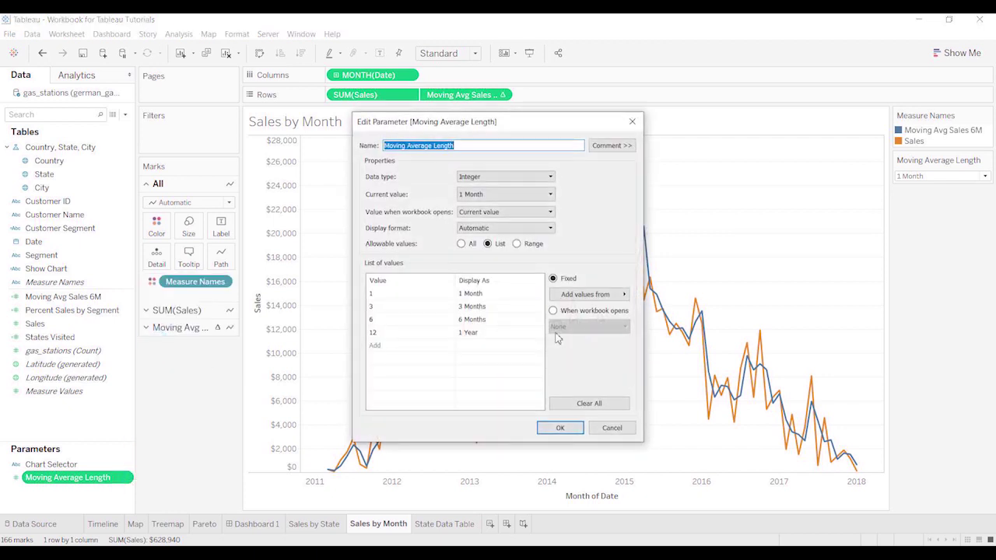
{"action": "left_click", "coordinate": [459, 295]}
{"action": "left_click", "coordinate": [462, 296]}
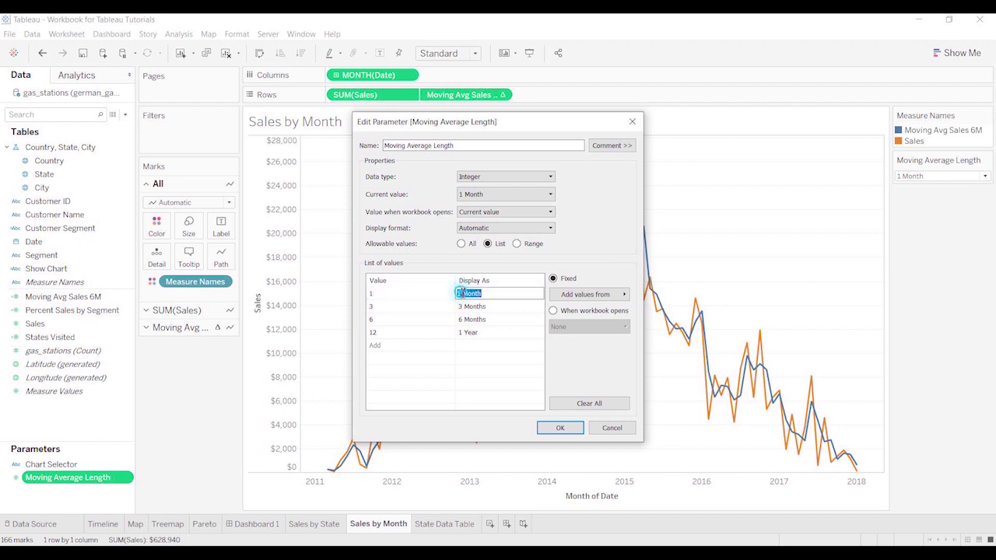
{"action": "type", "text": "2"}
{"action": "key", "text": "BackSpace"}
{"action": "type", "text": "1"}
{"action": "left_click", "coordinate": [403, 293]}
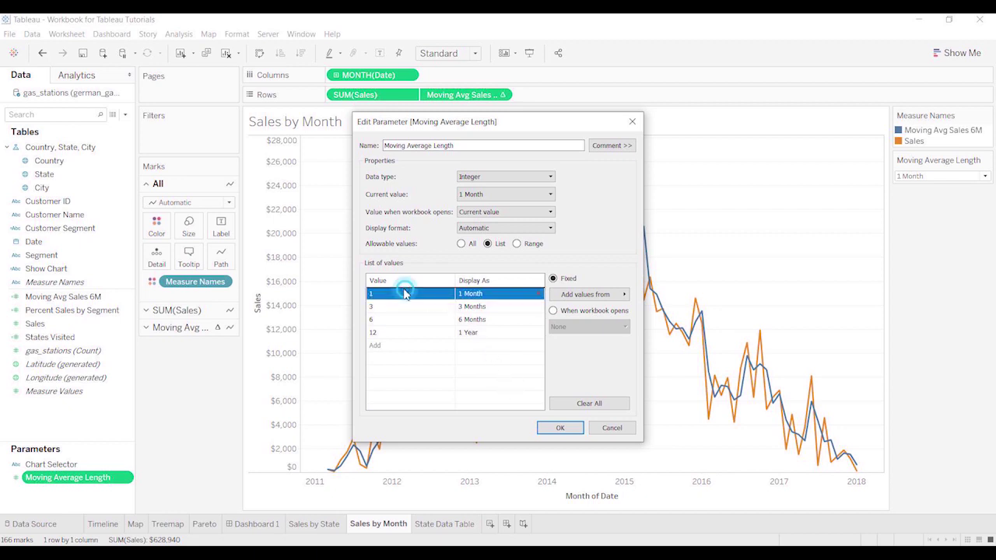
{"action": "left_click", "coordinate": [382, 294]}
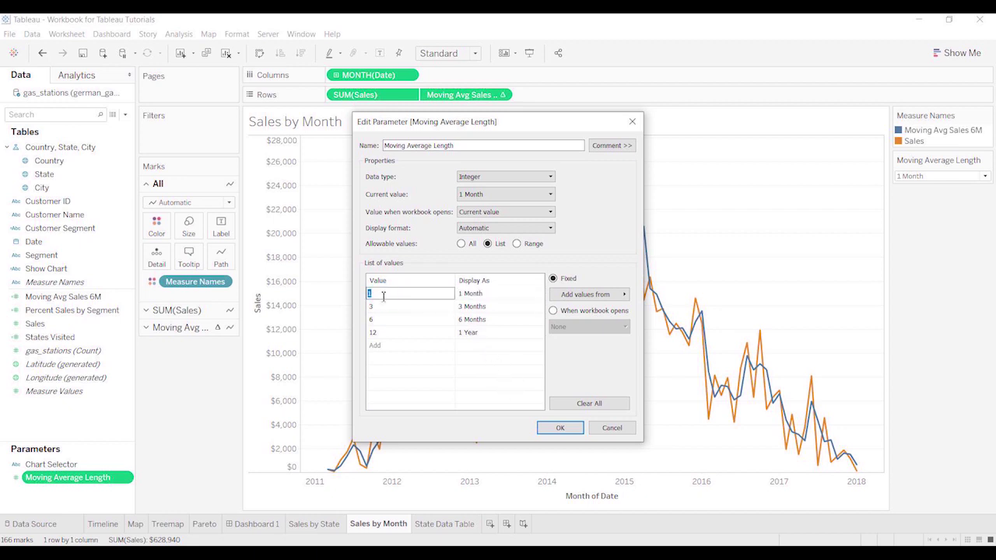
{"action": "left_click", "coordinate": [560, 428]}
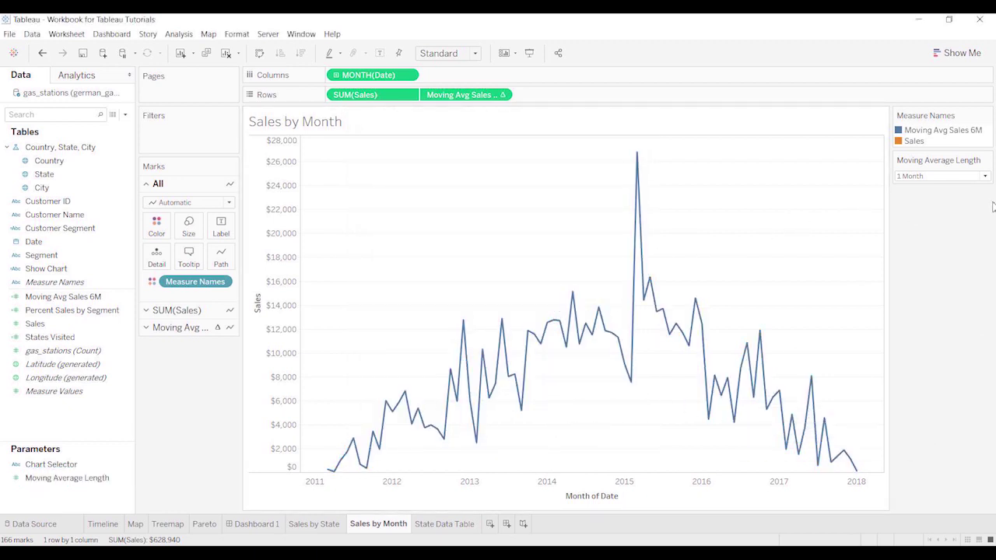
- Set the Moving Average Length control to 3 Months, then to 1 Year
{"action": "left_click", "coordinate": [985, 178]}
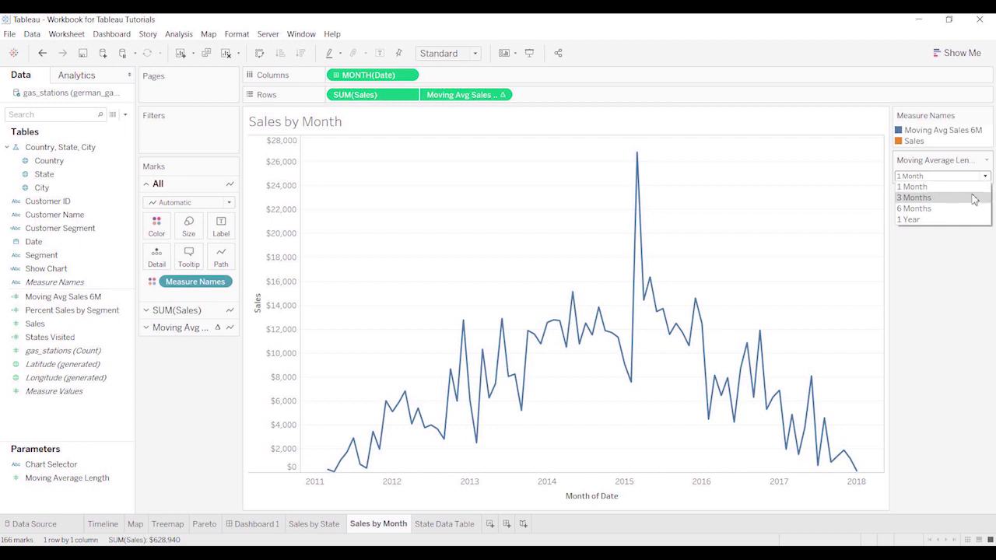
{"action": "left_click", "coordinate": [973, 198]}
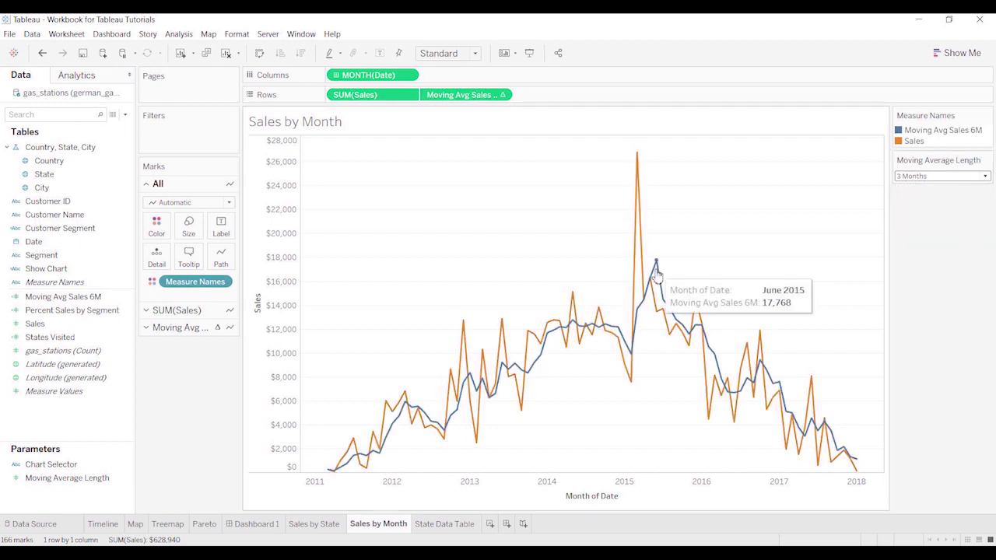
{"action": "left_click", "coordinate": [986, 178]}
{"action": "left_click", "coordinate": [973, 218]}
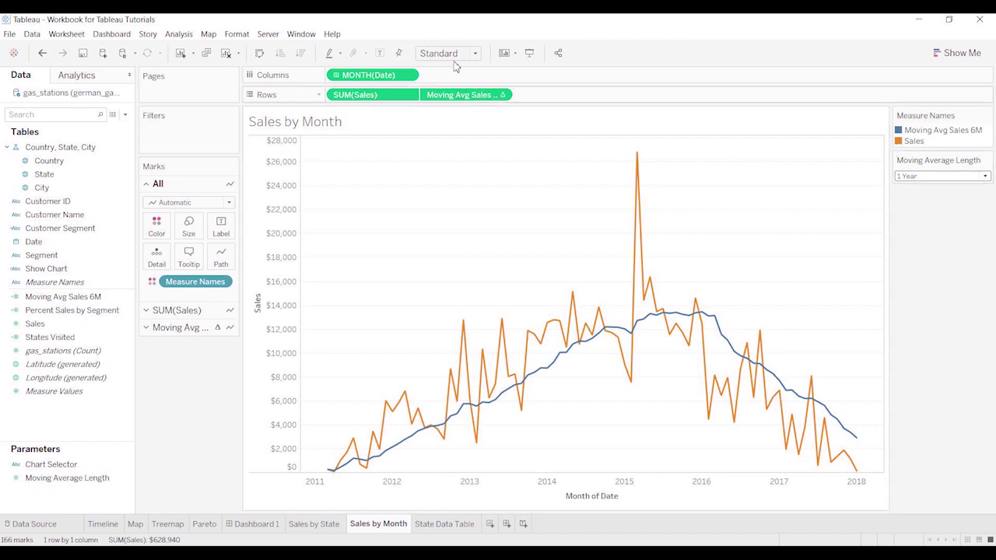
- Remove SUM(Sales) from Rows and show the header for the Moving Avg axis
{"action": "left_click_drag", "start_coordinate": [358, 95], "coordinate": [182, 416]}
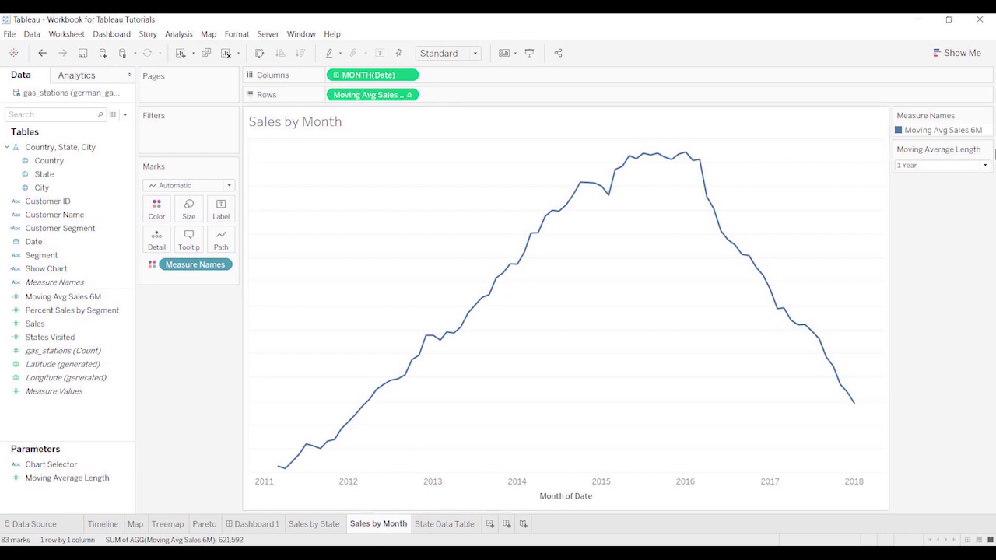
{"action": "left_click", "coordinate": [409, 95]}
{"action": "left_click", "coordinate": [386, 155]}
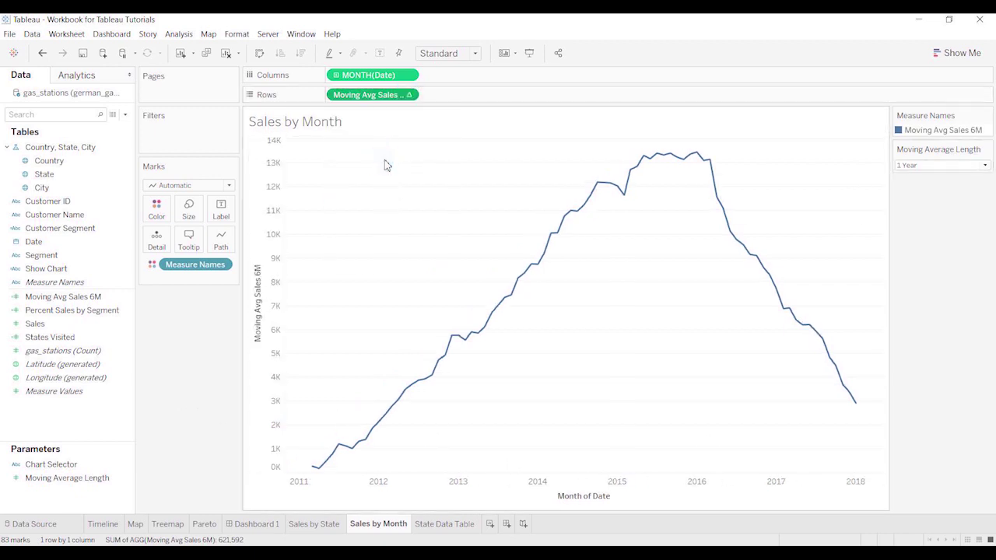
- Try Moving Average Length at 1 Month and 3 Months, ending on 6 Months
{"action": "left_click", "coordinate": [985, 165]}
{"action": "left_click", "coordinate": [975, 180]}
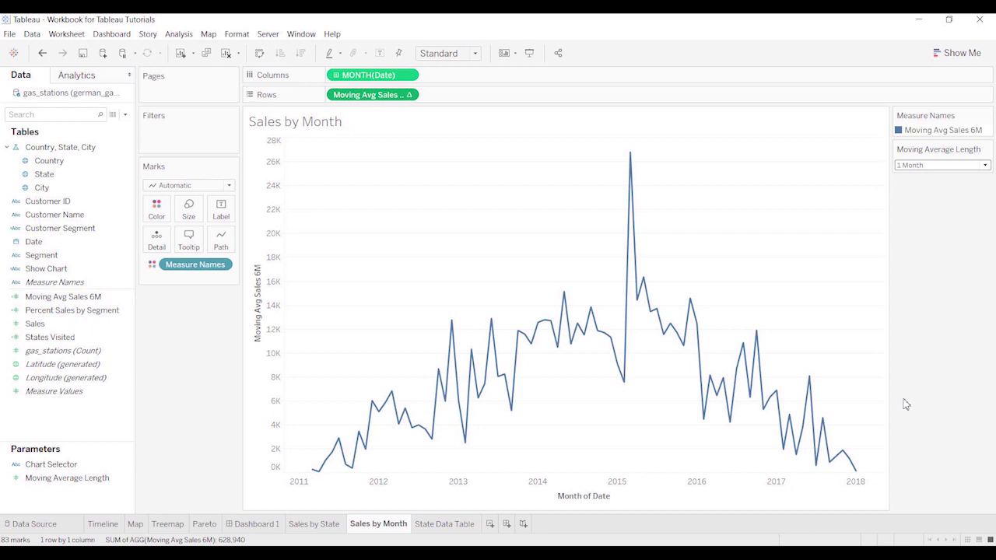
{"action": "left_click", "coordinate": [985, 164]}
{"action": "left_click", "coordinate": [979, 188]}
{"action": "left_click", "coordinate": [984, 166]}
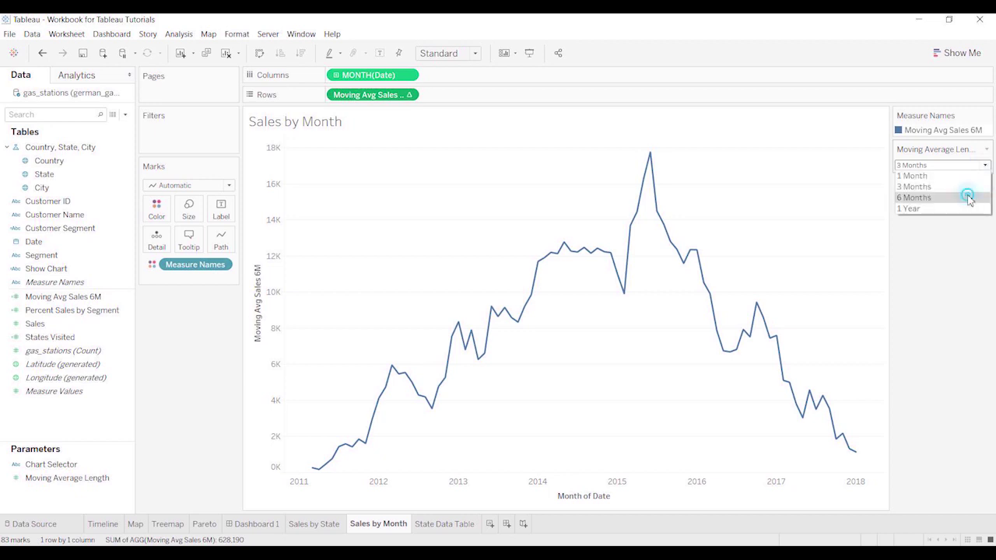
{"action": "left_click", "coordinate": [969, 197]}
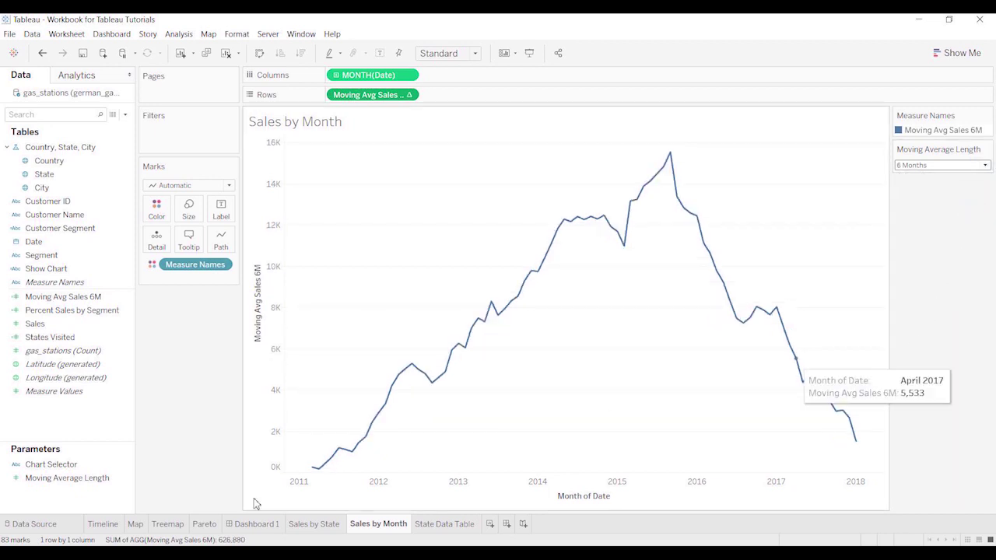
{"action": "right_click", "coordinate": [129, 297]}
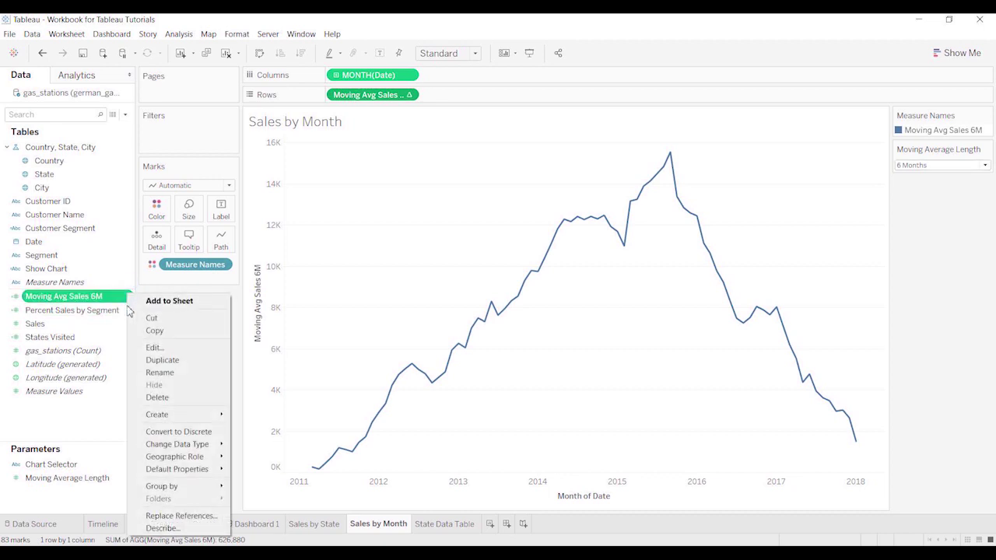
{"action": "left_click", "coordinate": [165, 347]}
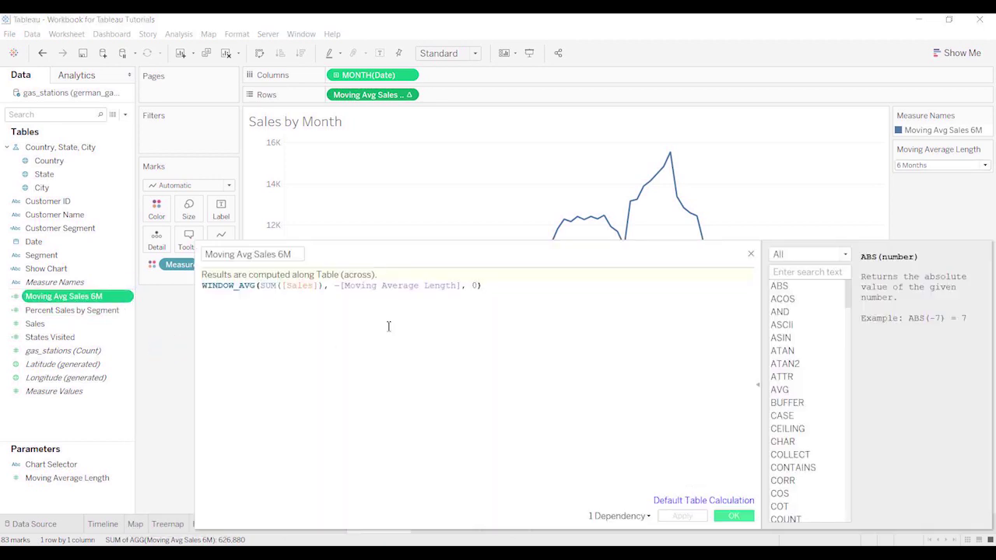
{"action": "scroll", "coordinate": [456, 324], "scroll_direction": "up", "scroll_amount": 2, "text": "ctrl"}
{"action": "scroll", "coordinate": [467, 322], "scroll_direction": "up", "scroll_amount": 1, "text": "ctrl"}
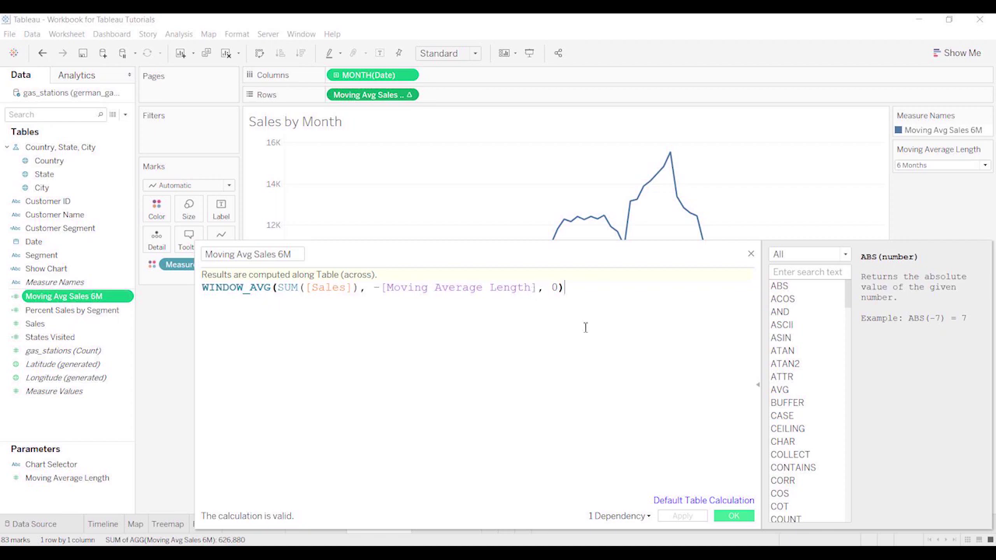
{"action": "left_click", "coordinate": [735, 516]}
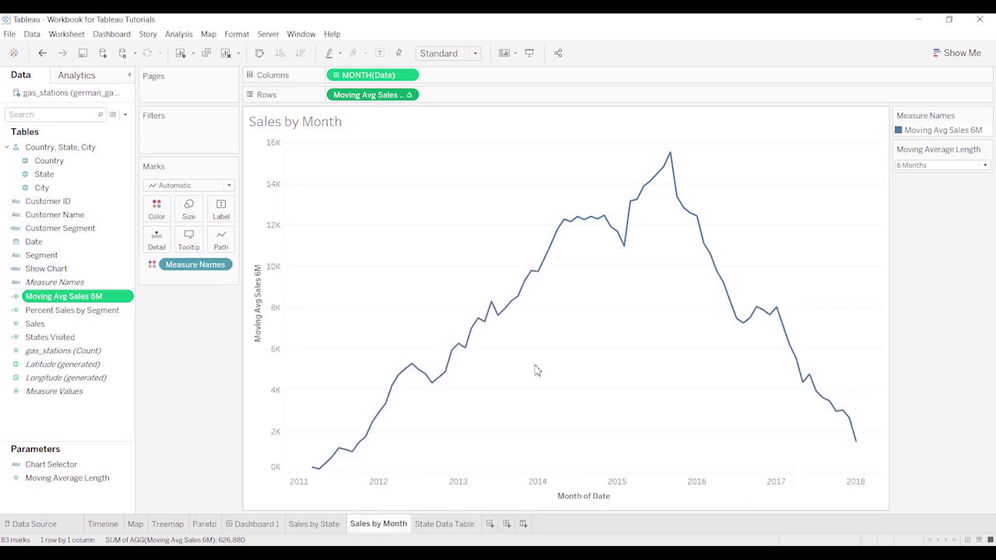